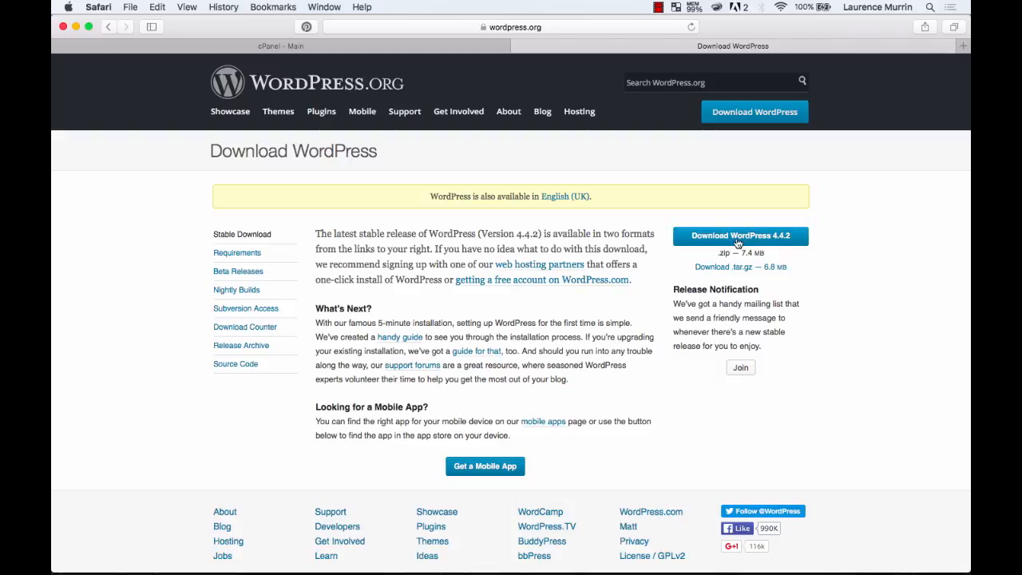
Download the WordPress 4.4.2 .zip package from WordPress.org.
left_click(738, 238)
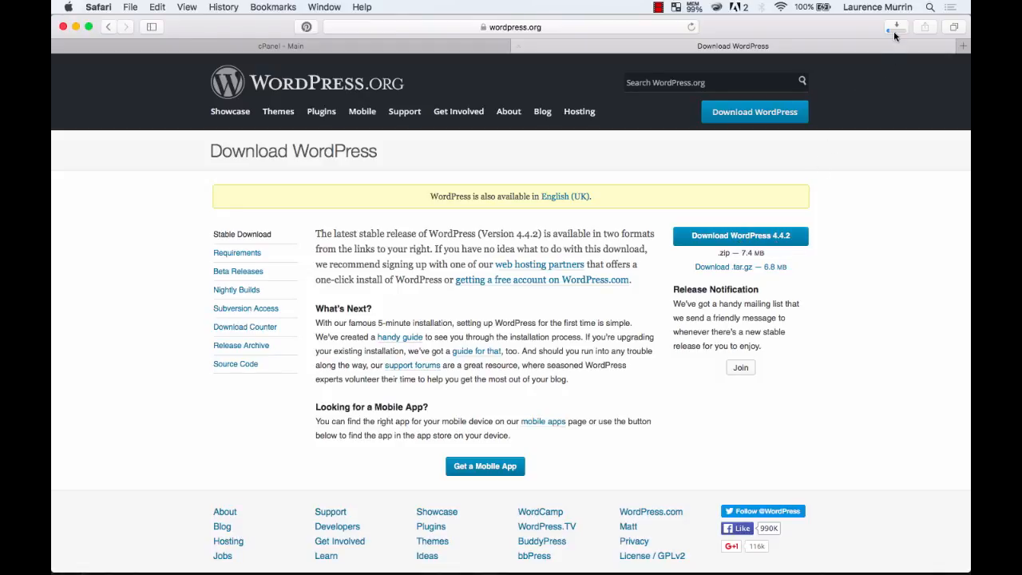
mouse_move(798, 569)
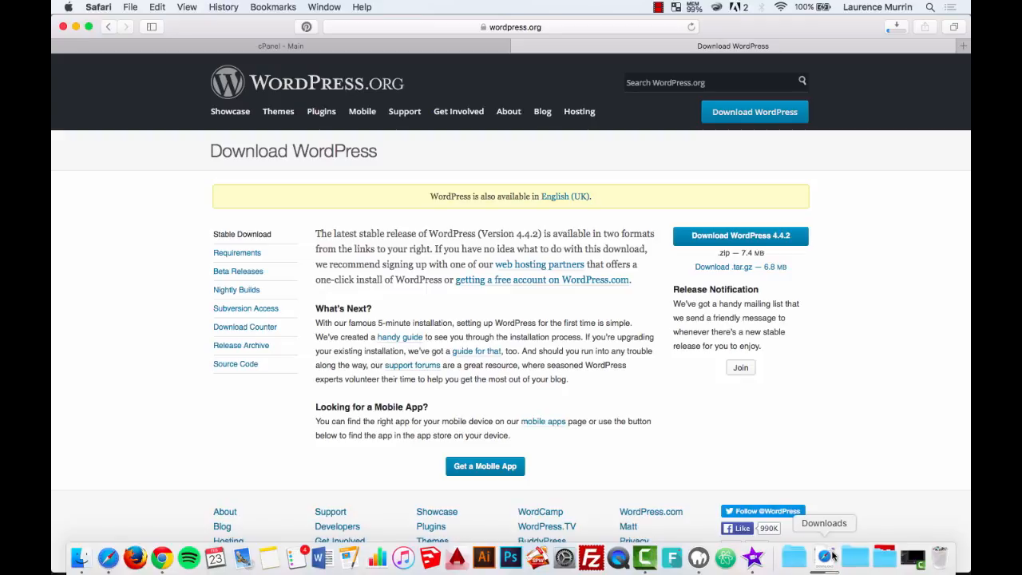
Scroll through the cPanel hosting dashboard's tools, then open a new blank Safari tab.
left_click(398, 49)
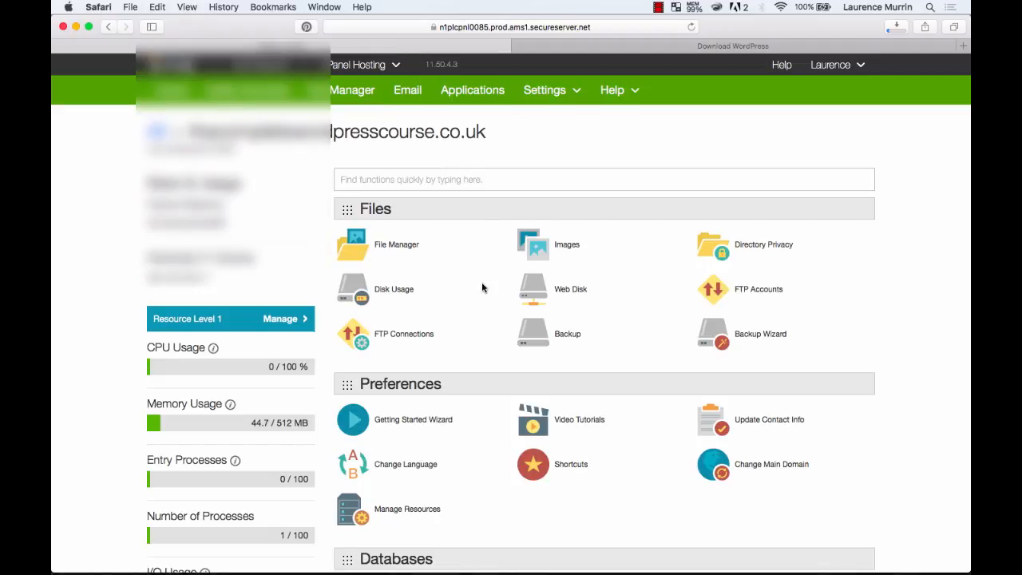
scroll(472, 354, "down", 2)
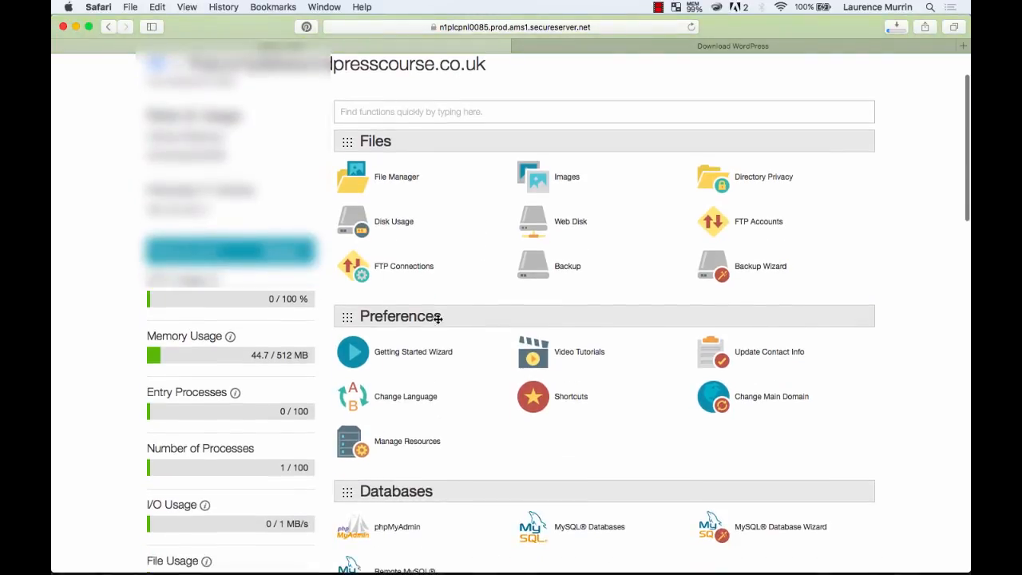
scroll(671, 235, "up", 2)
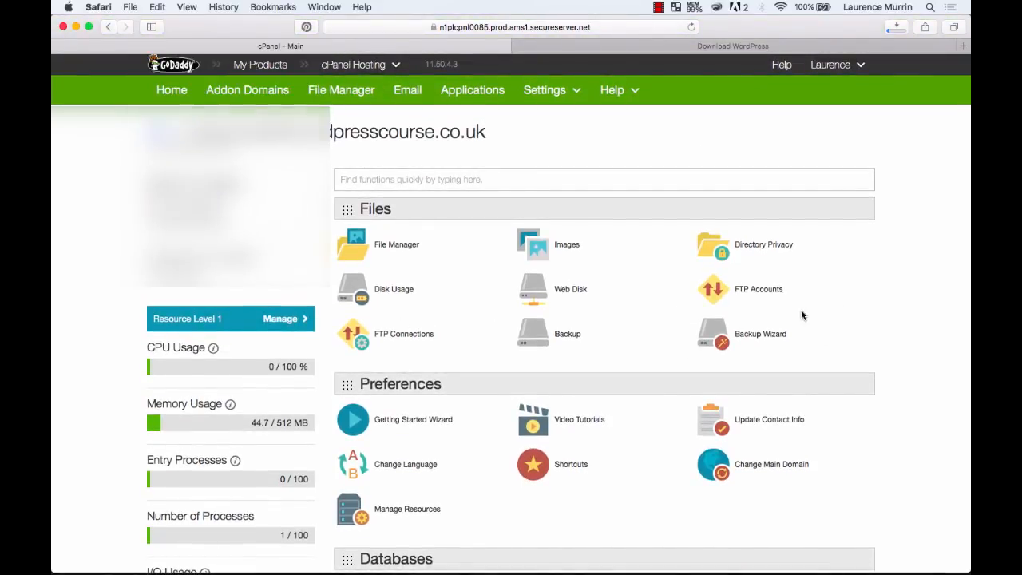
key("super+t")
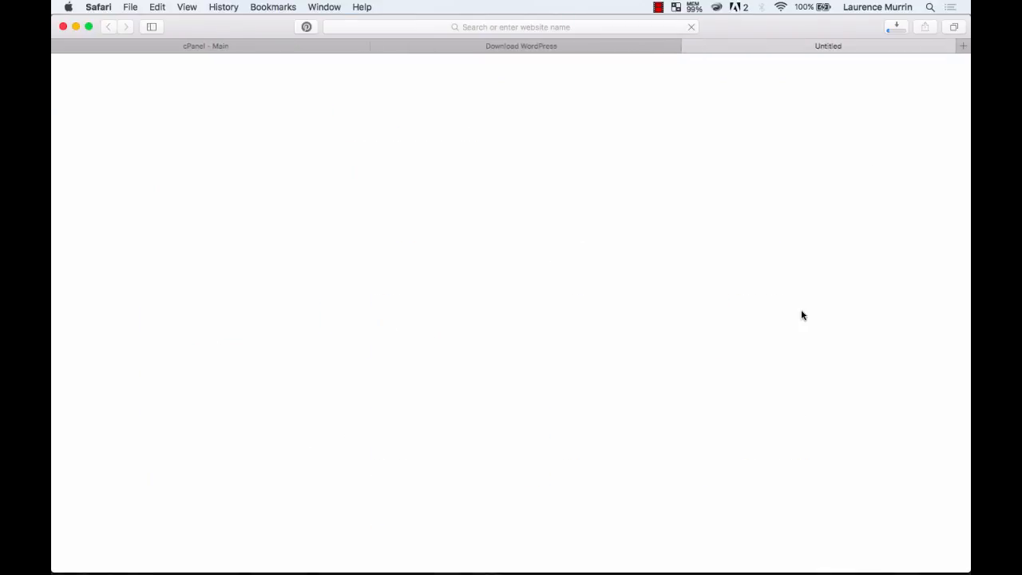
Search Google for 'download filezilla'.
type("download")
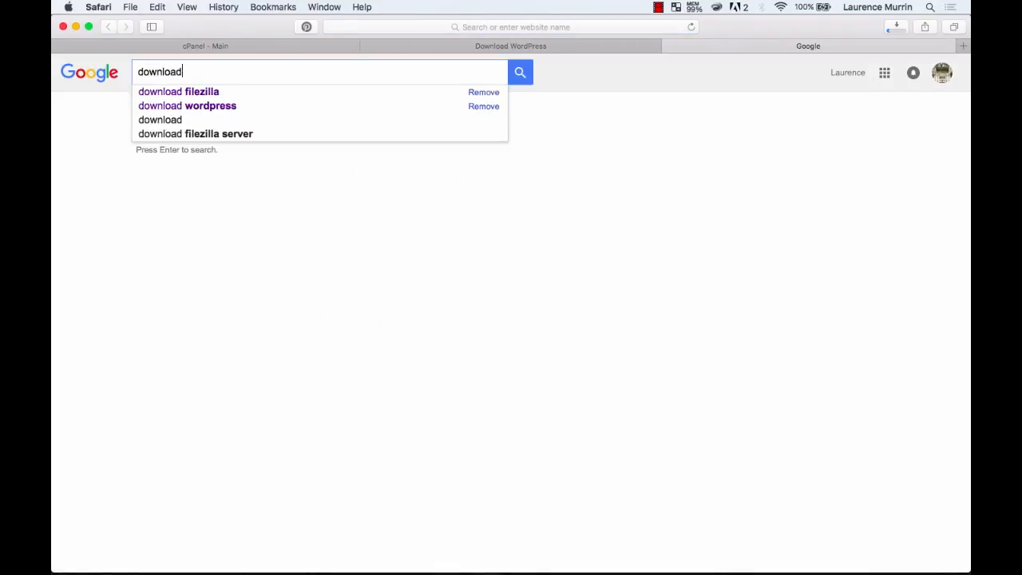
key("Down")
key("Return")
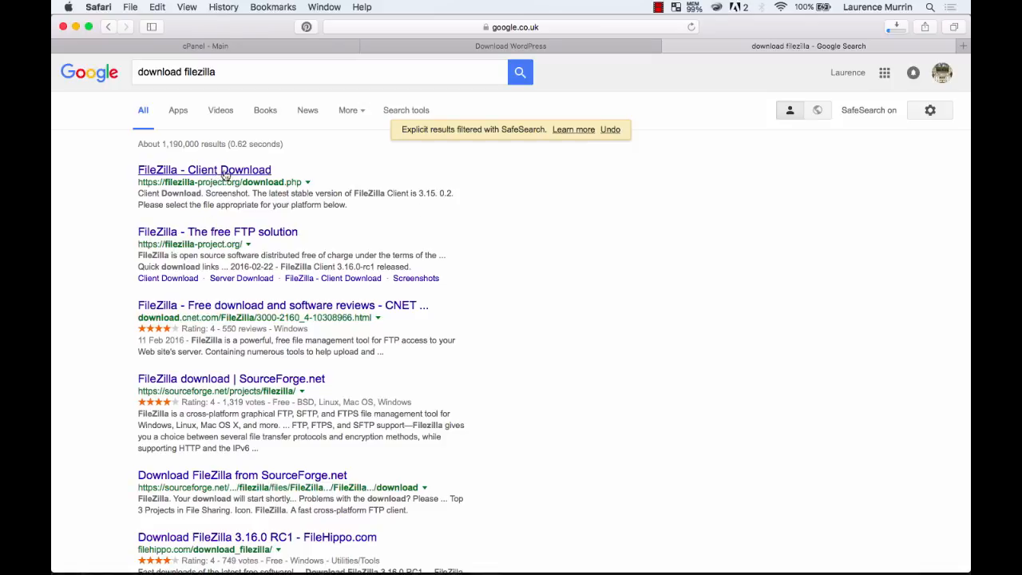
Open 'FileZilla - Client Download' and show the download options for every platform.
left_click(232, 173)
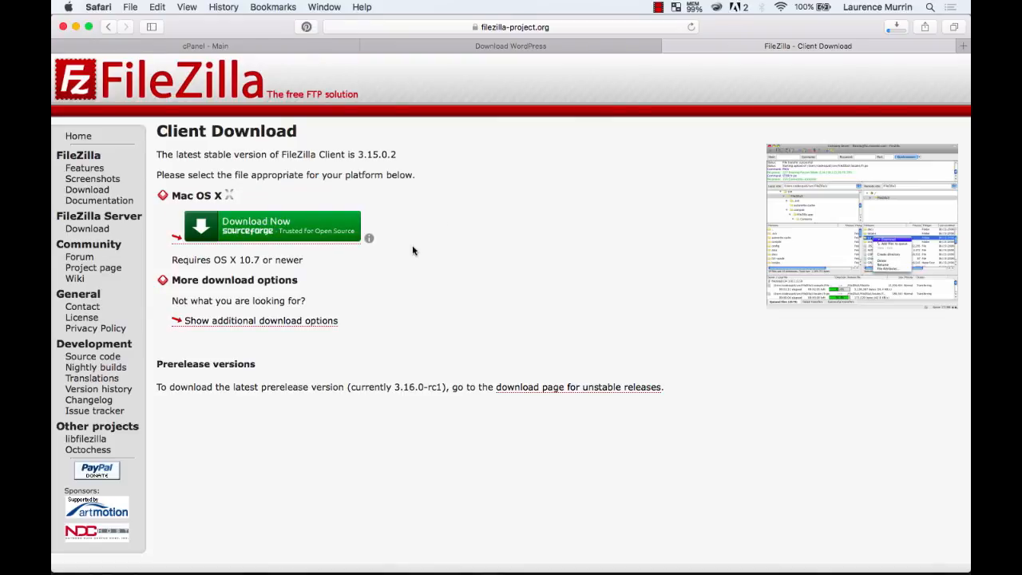
scroll(399, 316, "down", 1)
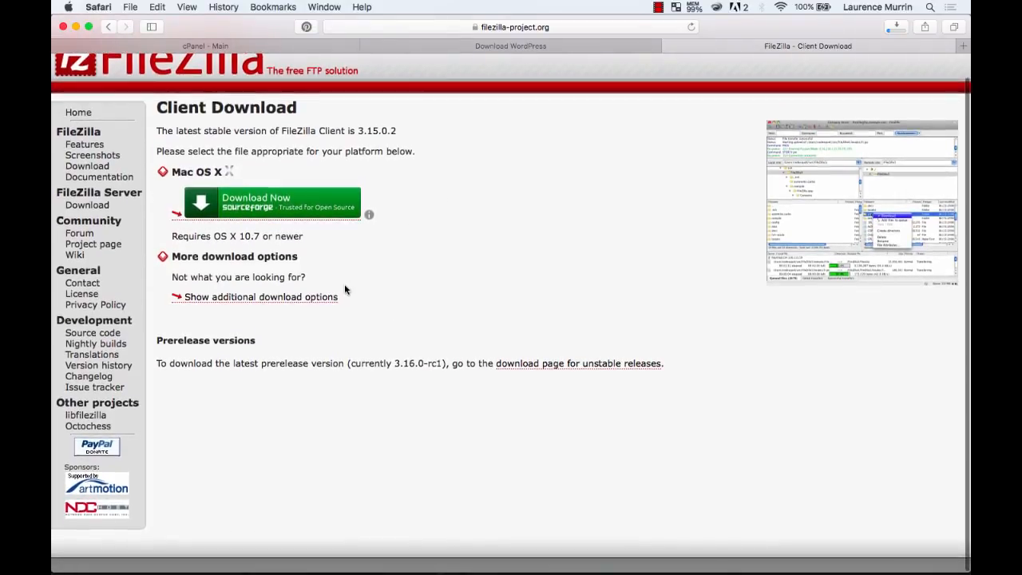
left_click(313, 297)
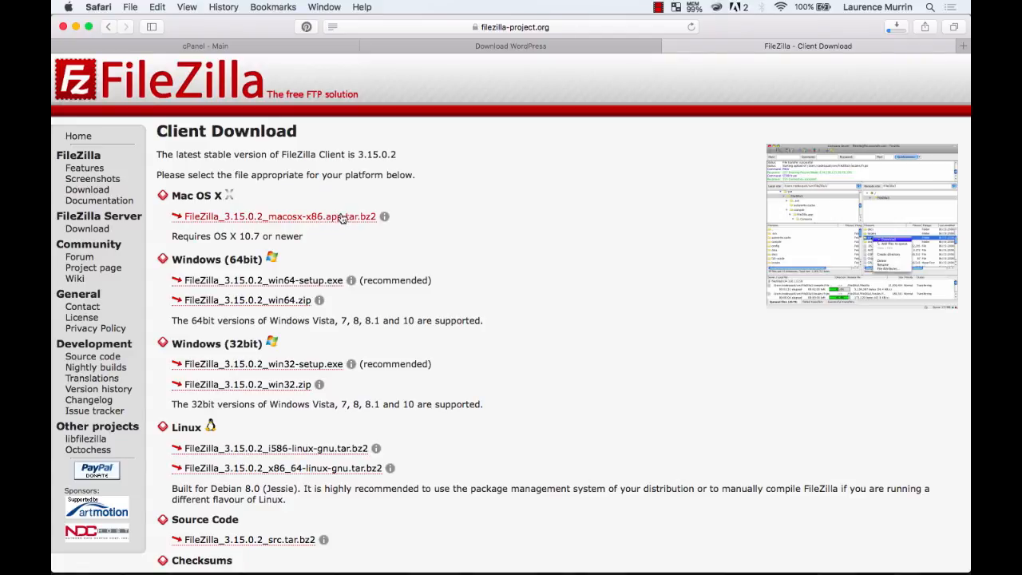
mouse_move(541, 559)
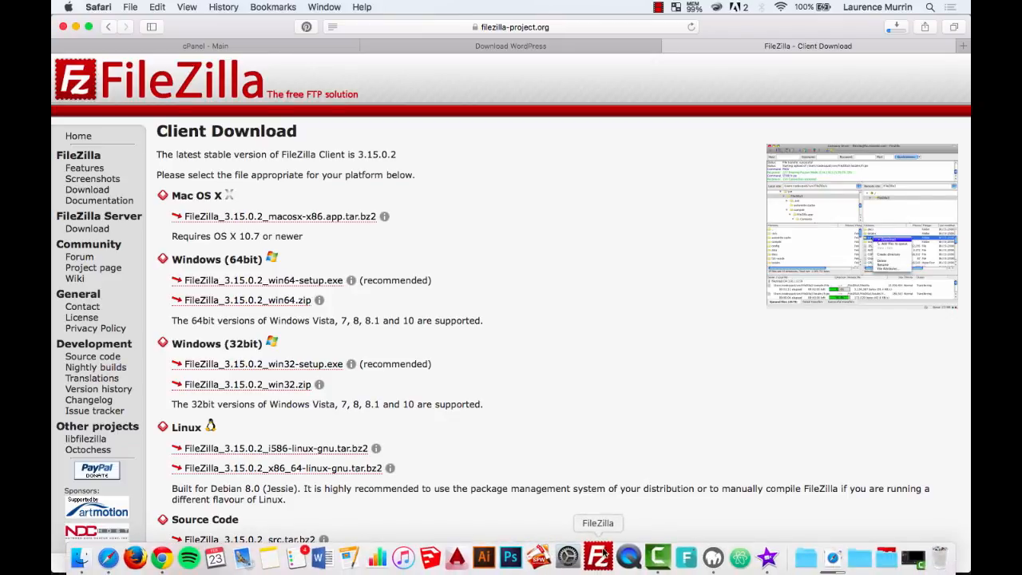
Close the FileZilla download tab, launch FileZilla and dismiss its 3.15.0.2 update notice.
left_click(591, 44)
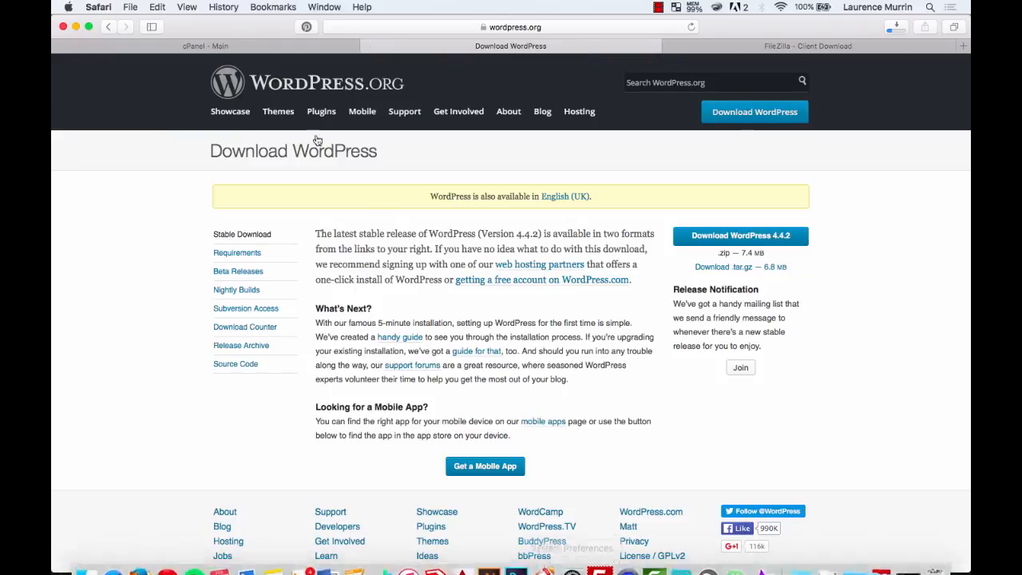
left_click(247, 47)
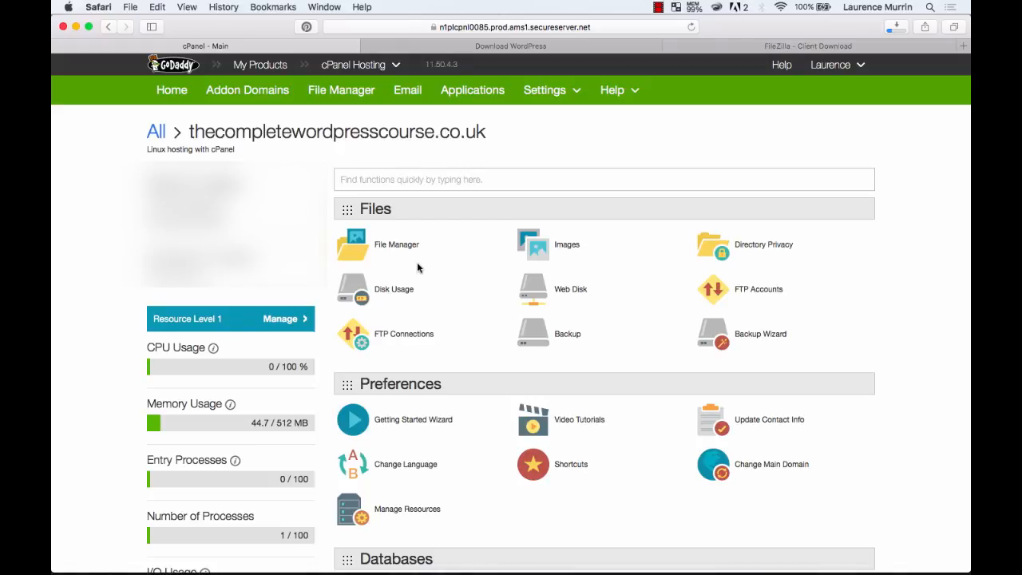
left_click(670, 46)
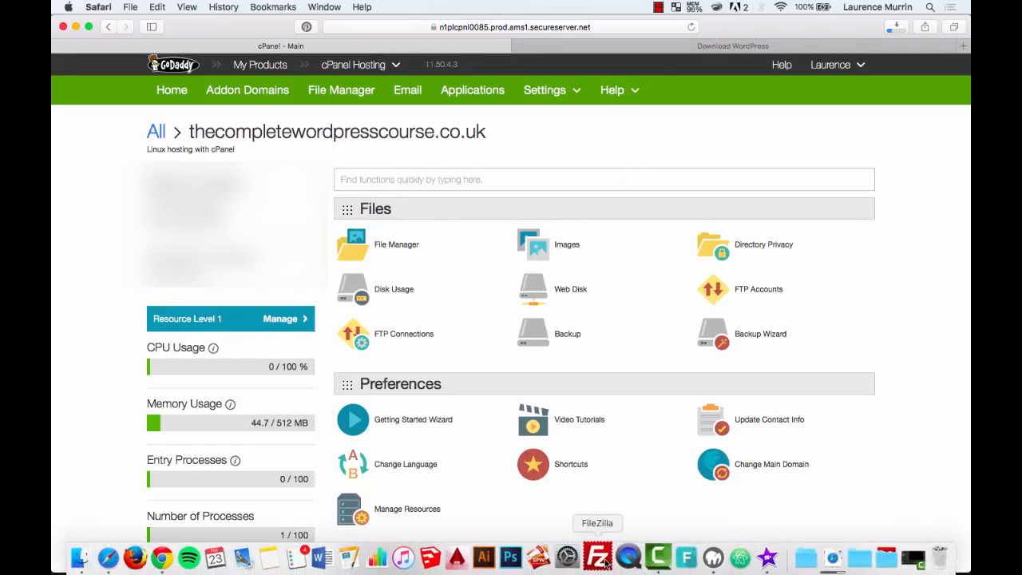
left_click(597, 556)
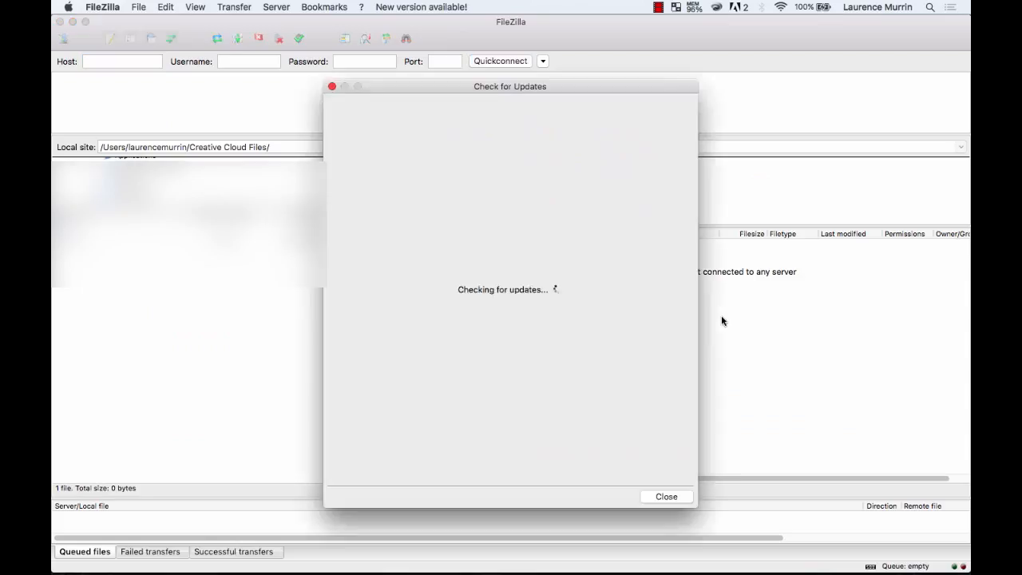
left_click(666, 497)
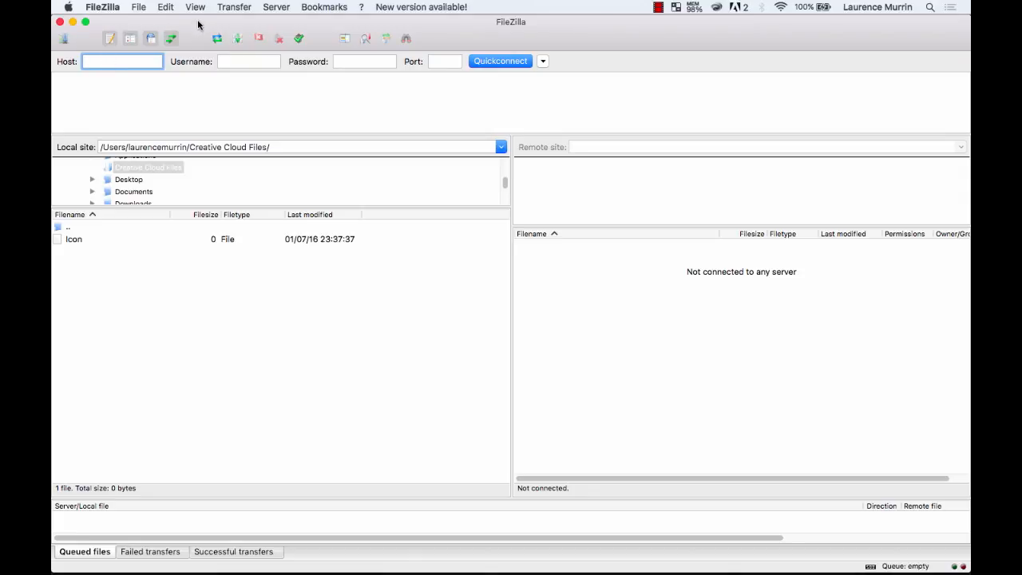
Arrange FileZilla beside the cPanel dashboard so the site's IP address is visible.
left_click_drag(198, 26, 614, 227)
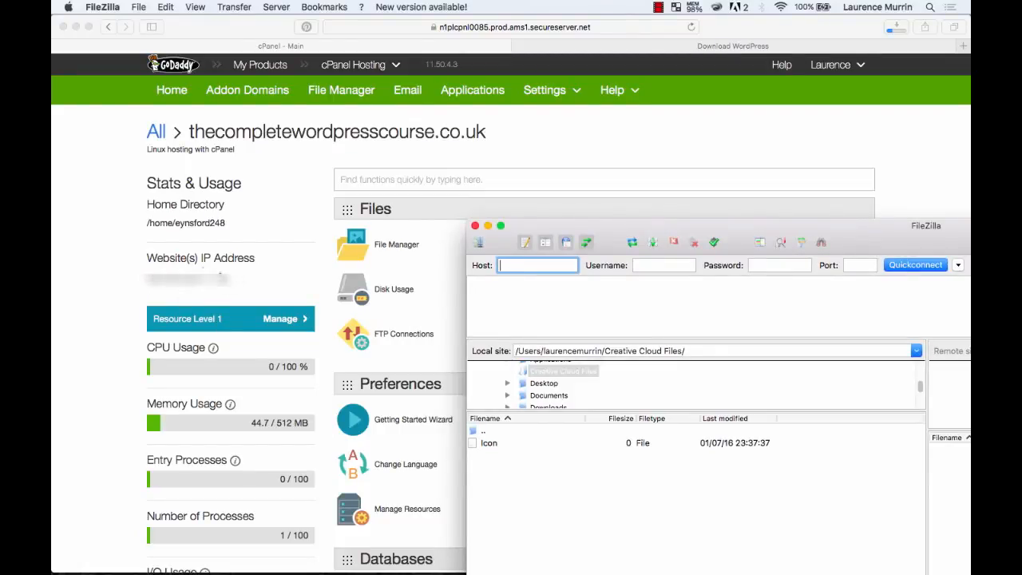
left_click_drag(592, 231, 460, 151)
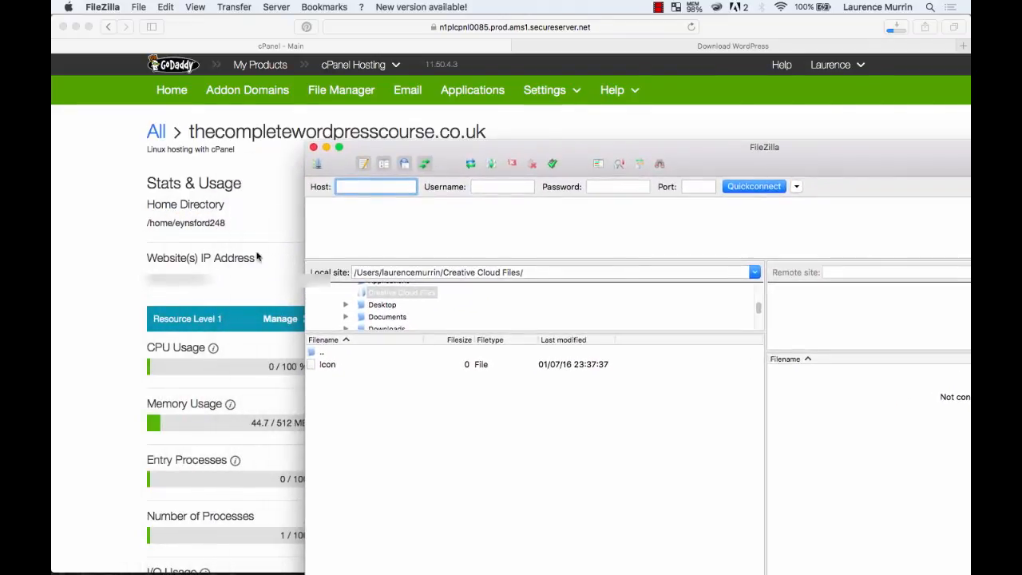
left_click(206, 277)
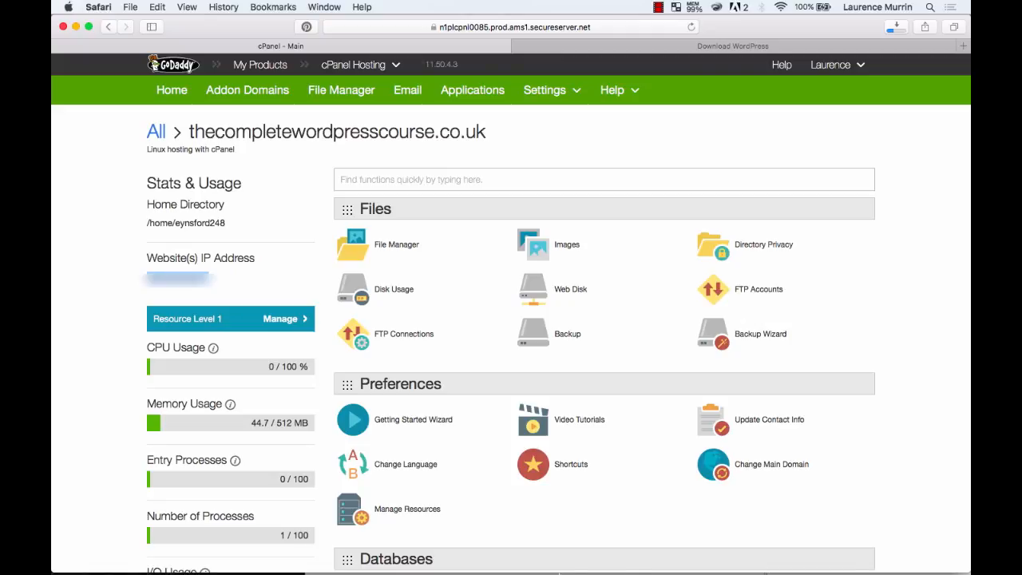
left_click(605, 557)
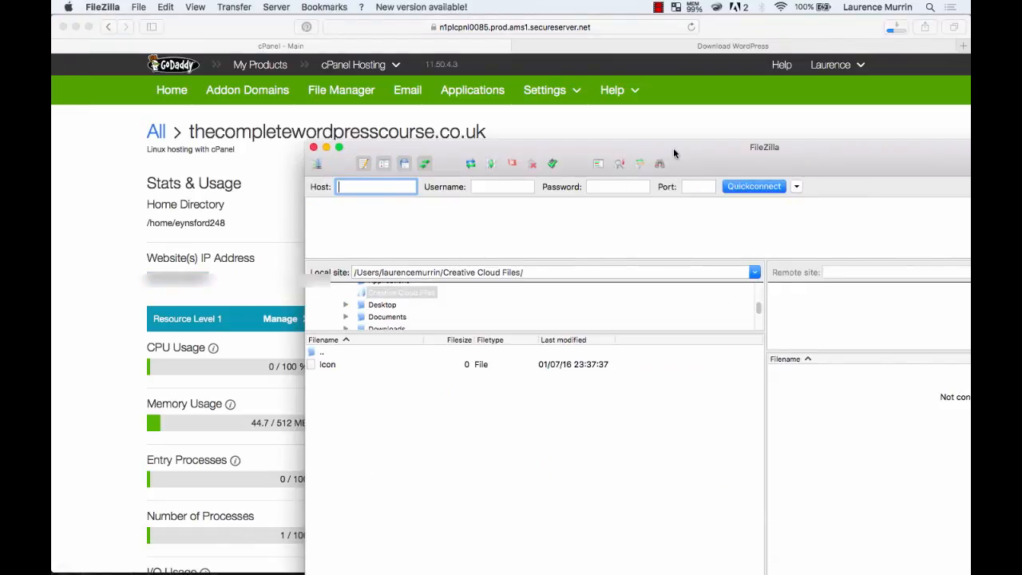
left_click_drag(673, 148, 452, 11)
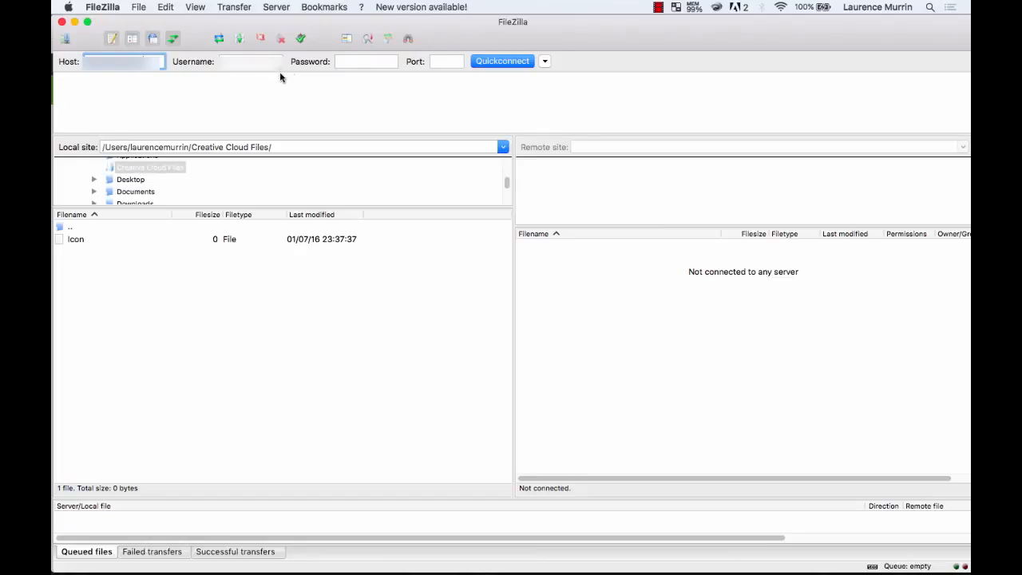
Enter the server host, FTP username, password and port 21, then Quickconnect.
left_click(247, 64)
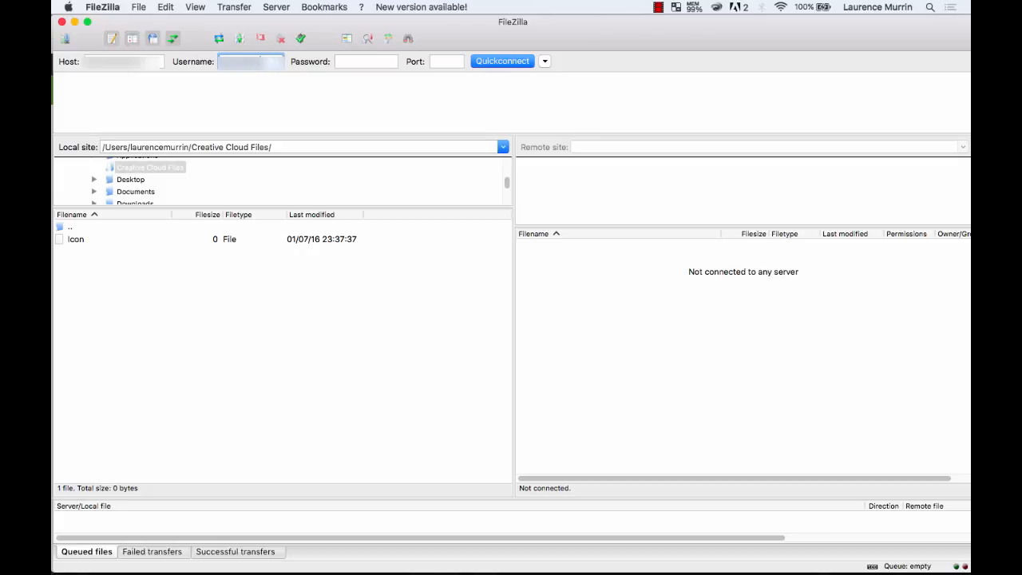
key("Tab")
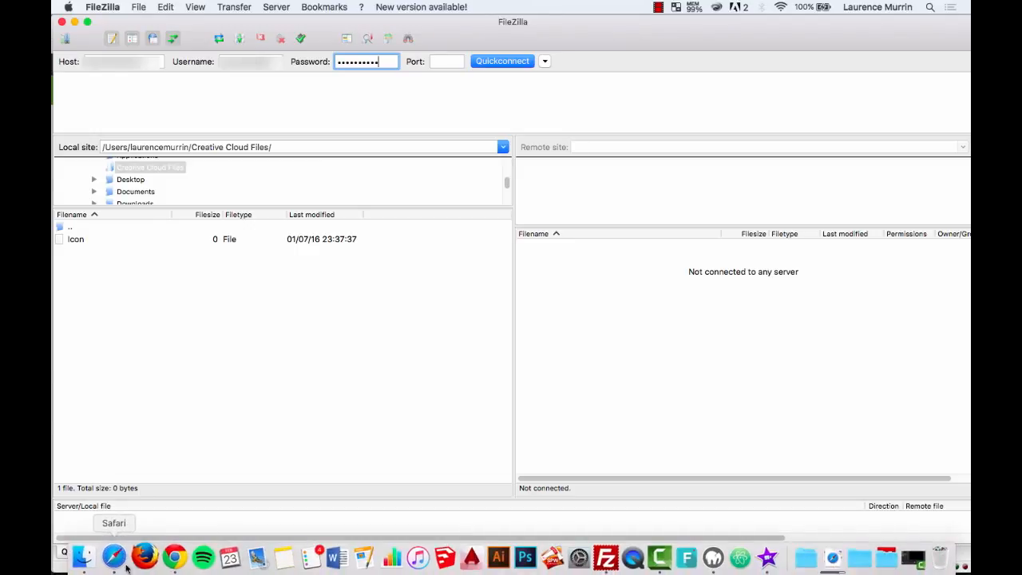
mouse_move(88, 573)
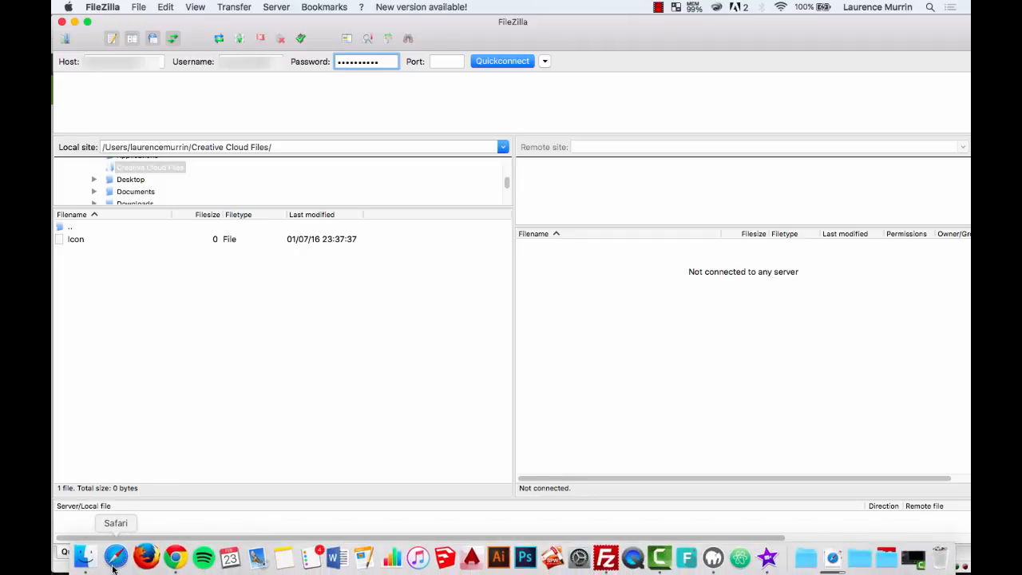
left_click(116, 557)
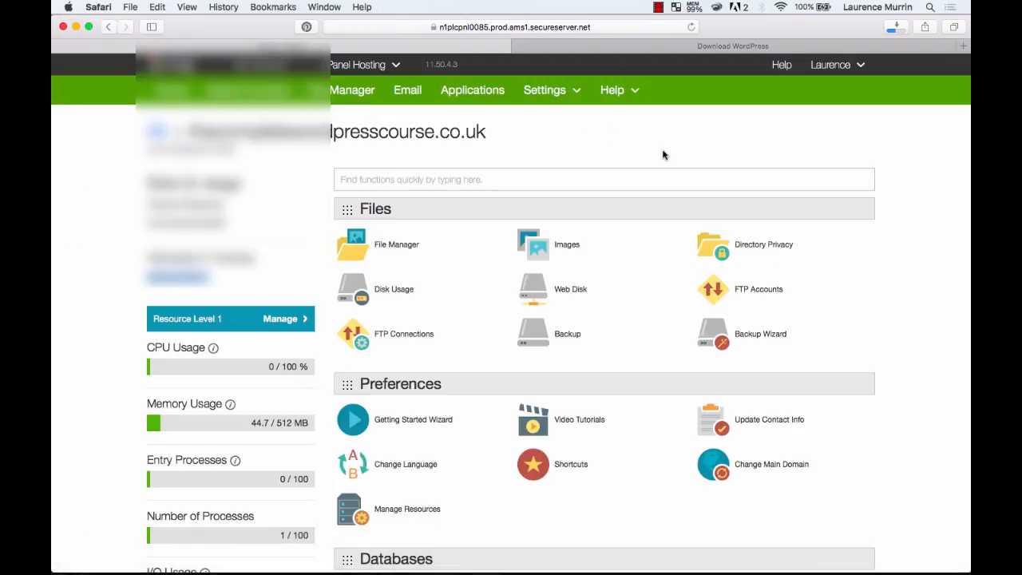
left_click(667, 47)
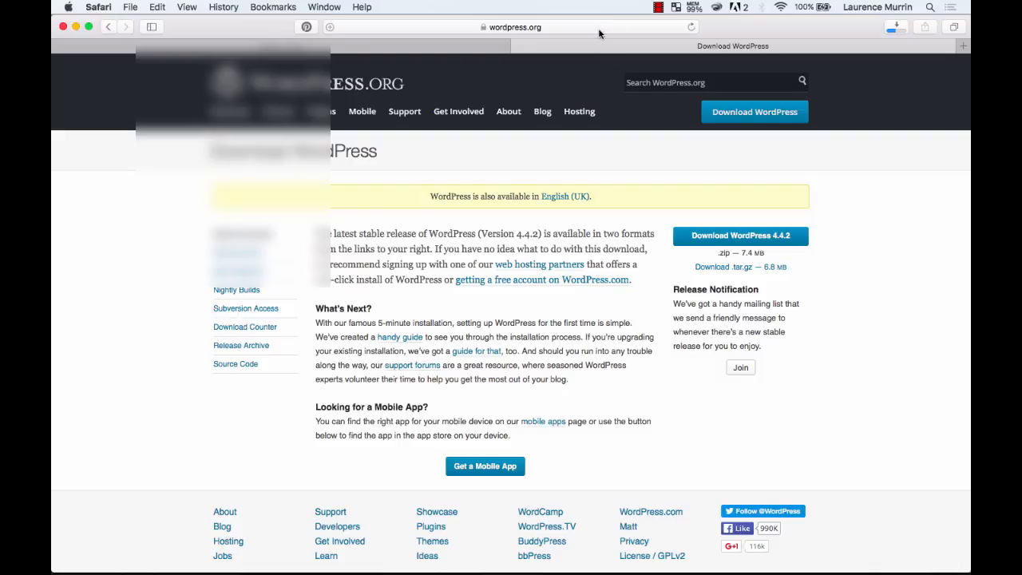
left_click(460, 46)
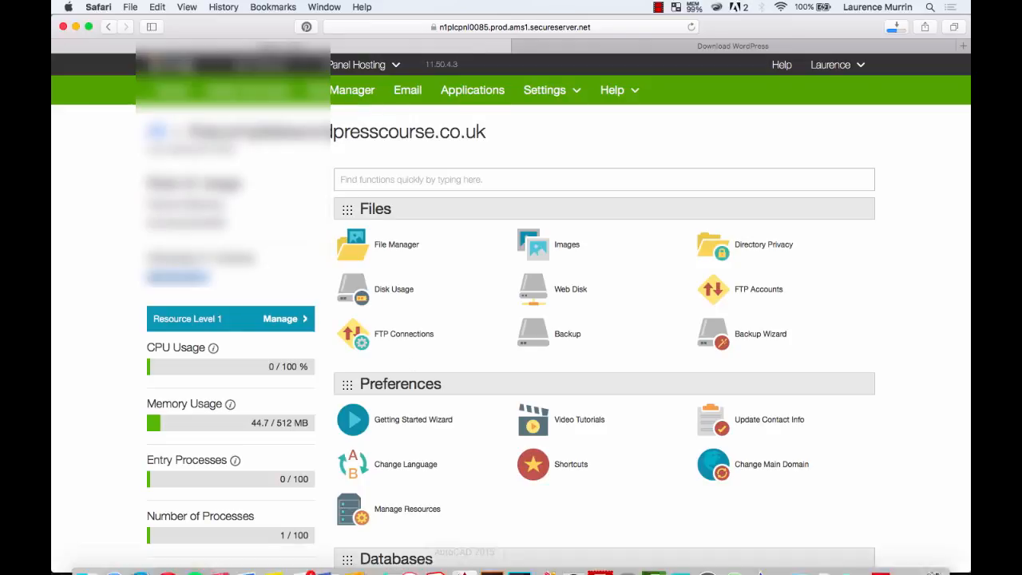
left_click(599, 558)
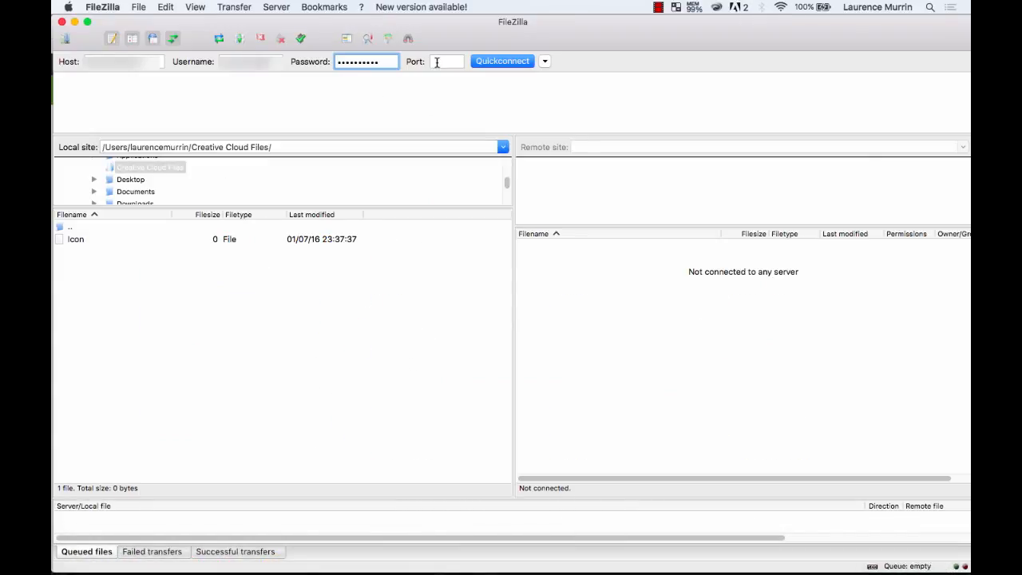
left_click(436, 62)
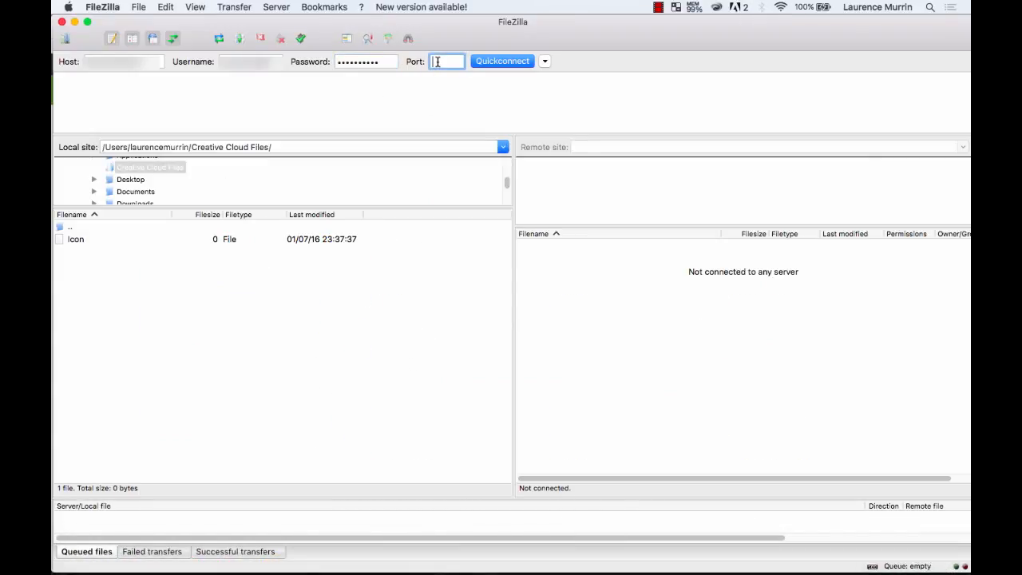
left_click(512, 64)
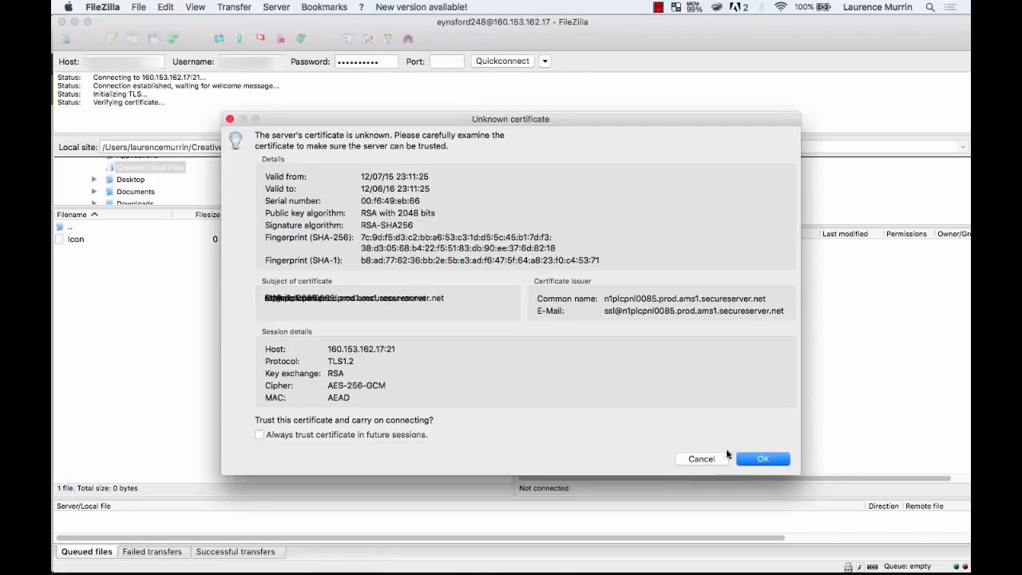
Trust the unknown certificate and open remote public_html showing 404.shtml, home.html and layout-styles.css.
left_click(767, 456)
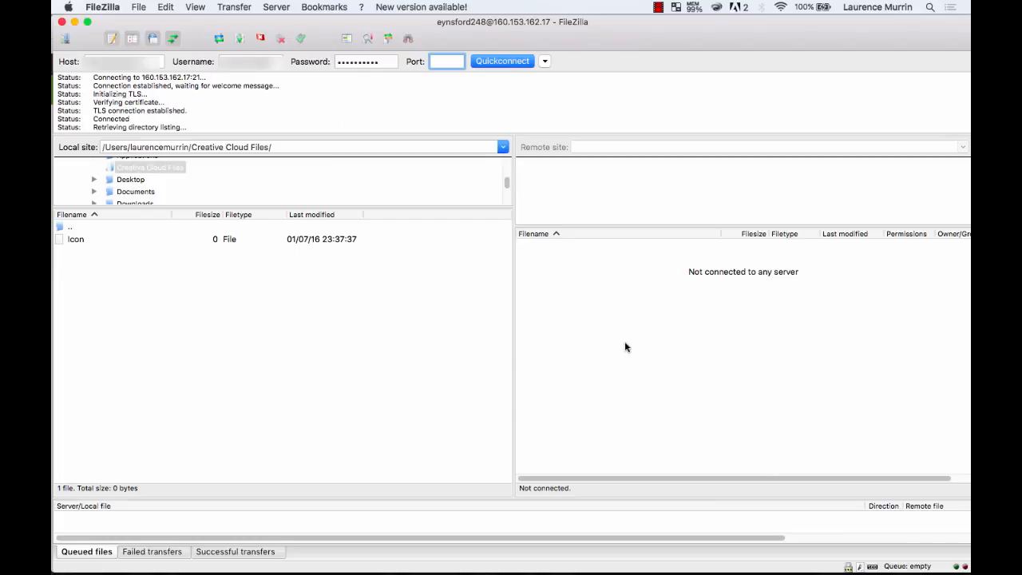
left_click_drag(492, 207, 497, 302)
scroll(561, 397, "down", 2)
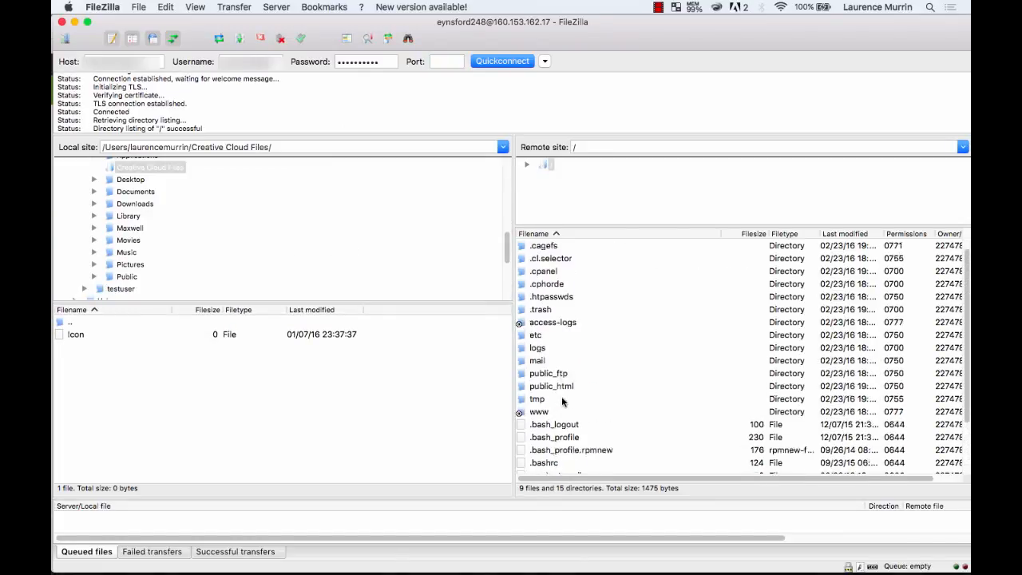
scroll(562, 399, "up", 2)
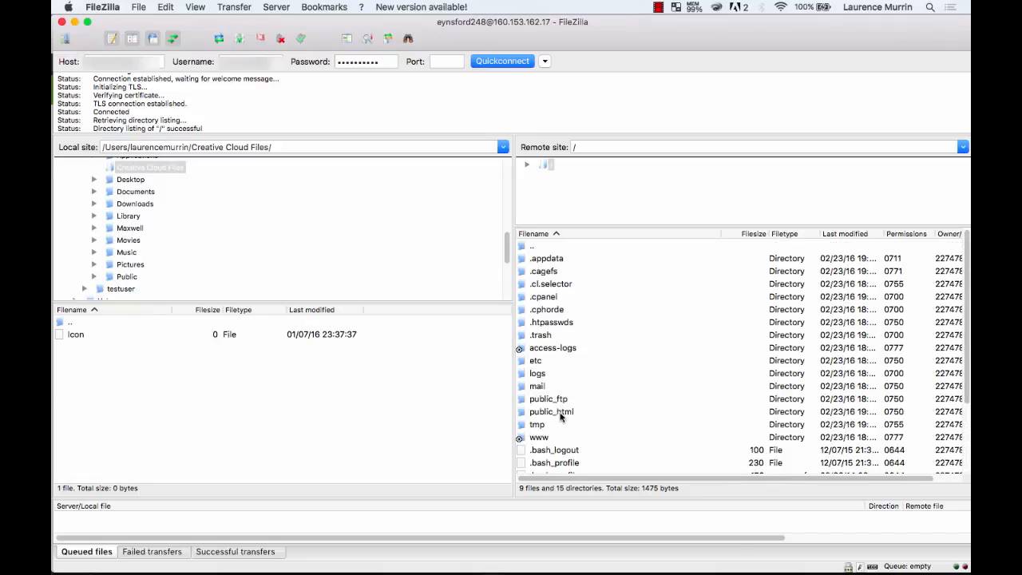
double_click(561, 413)
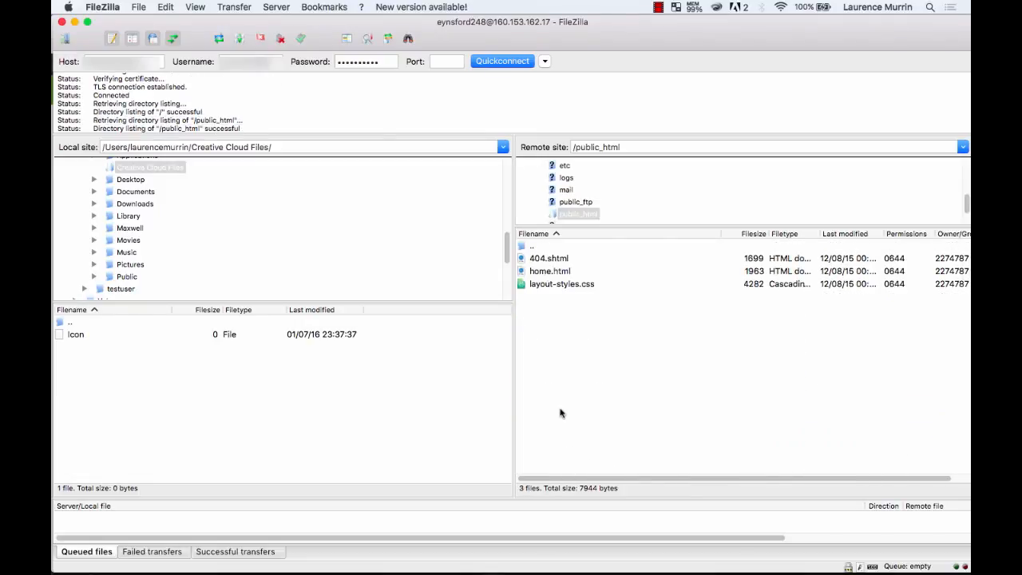
key("ctrl+Up")
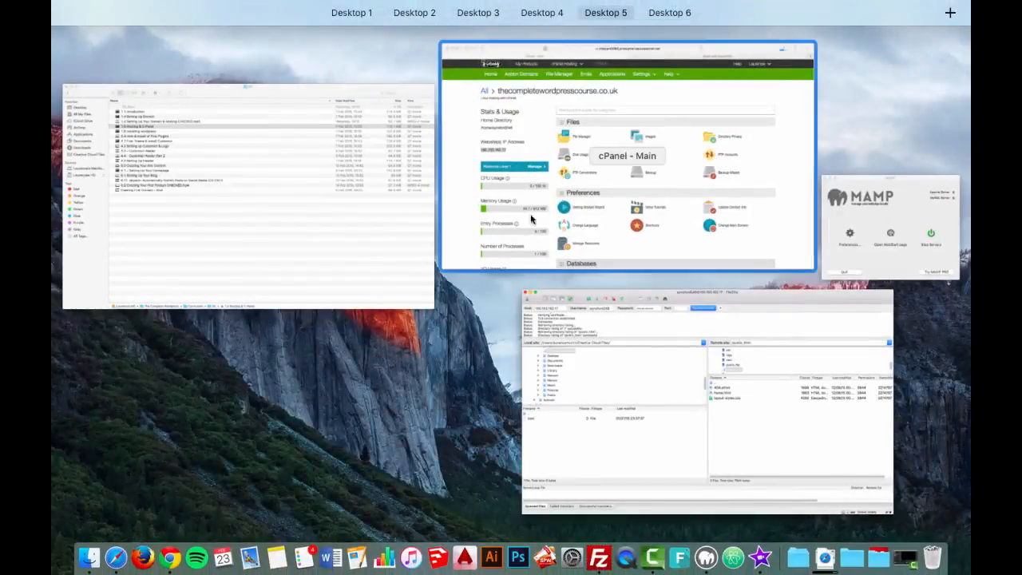
Close the Download WordPress tab and show the local Desktop folder in FileZilla.
left_click(646, 166)
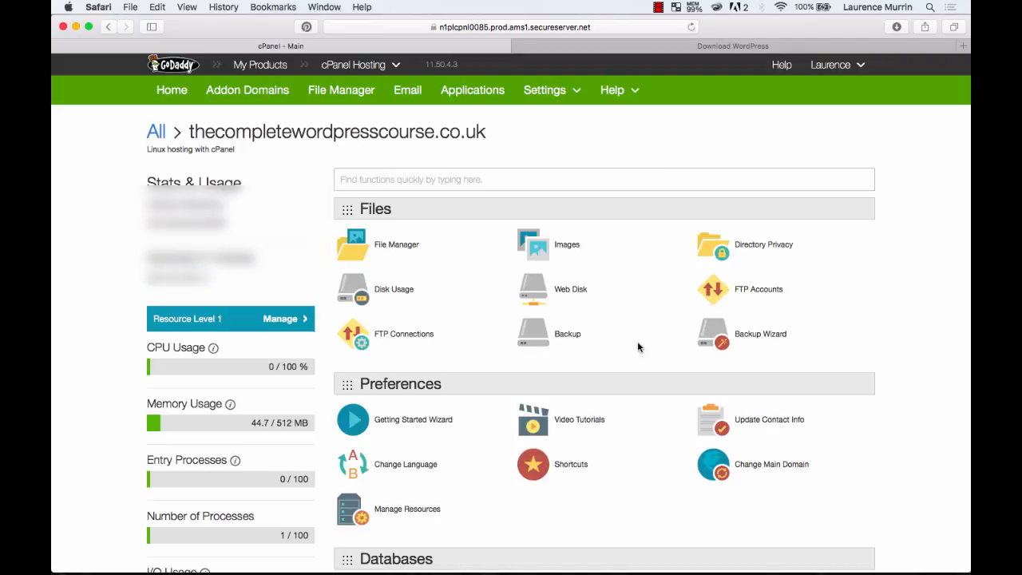
left_click(517, 45)
mouse_move(527, 563)
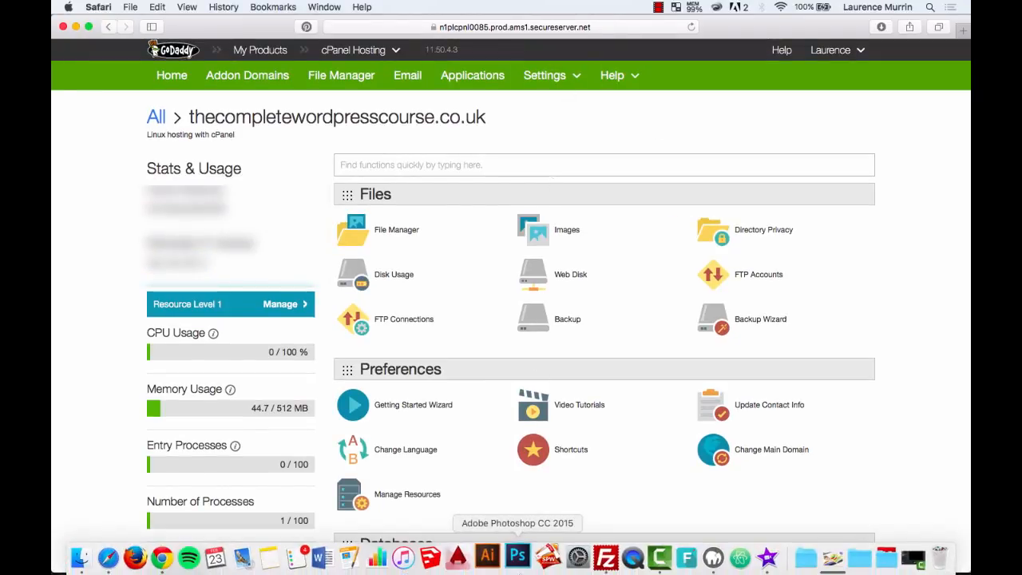
left_click(605, 563)
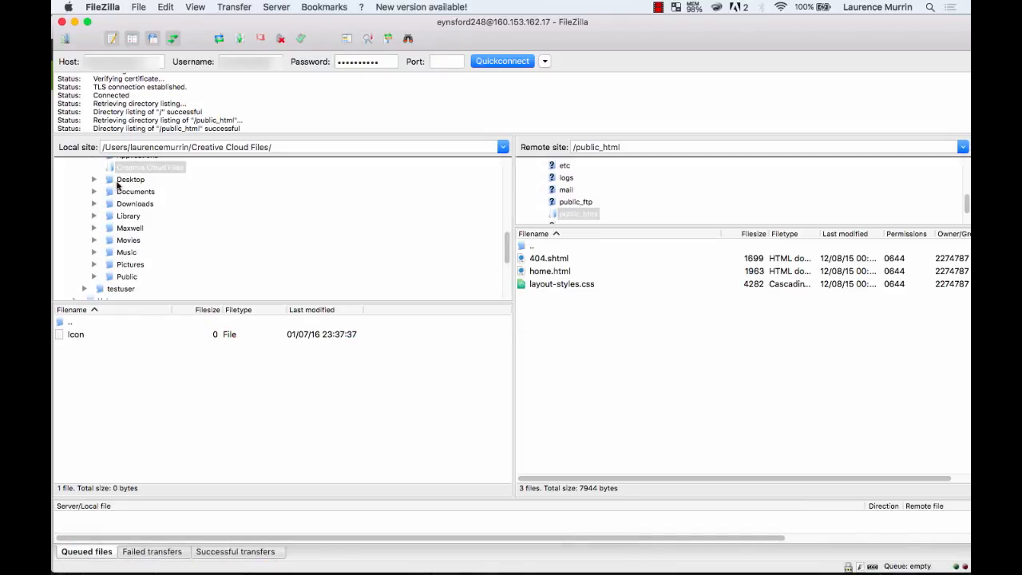
left_click(126, 180)
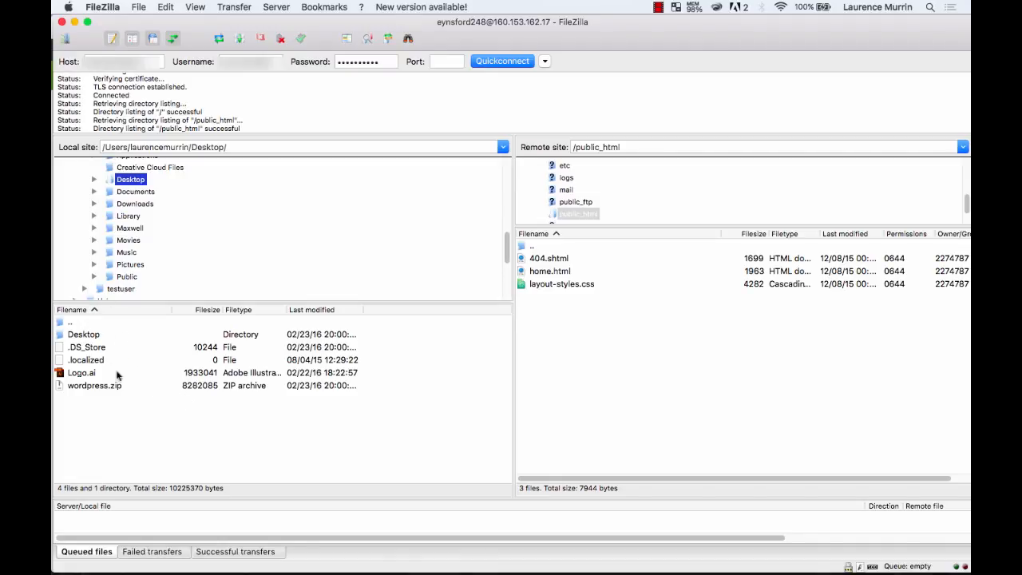
Unzip wordpress.zip on the Desktop so a new wordpress folder appears in FileZilla's local list.
left_click(88, 389)
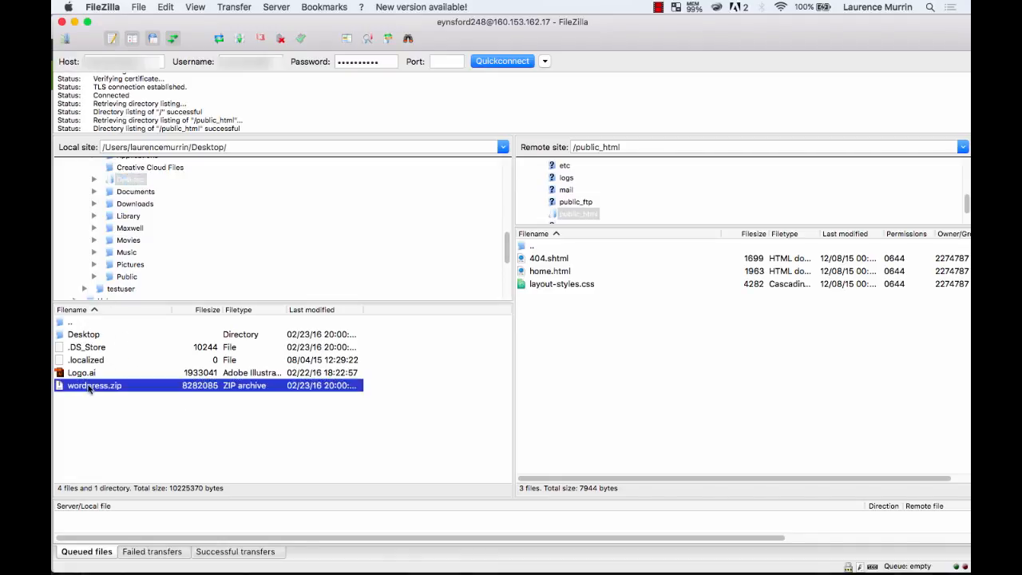
right_click(229, 387)
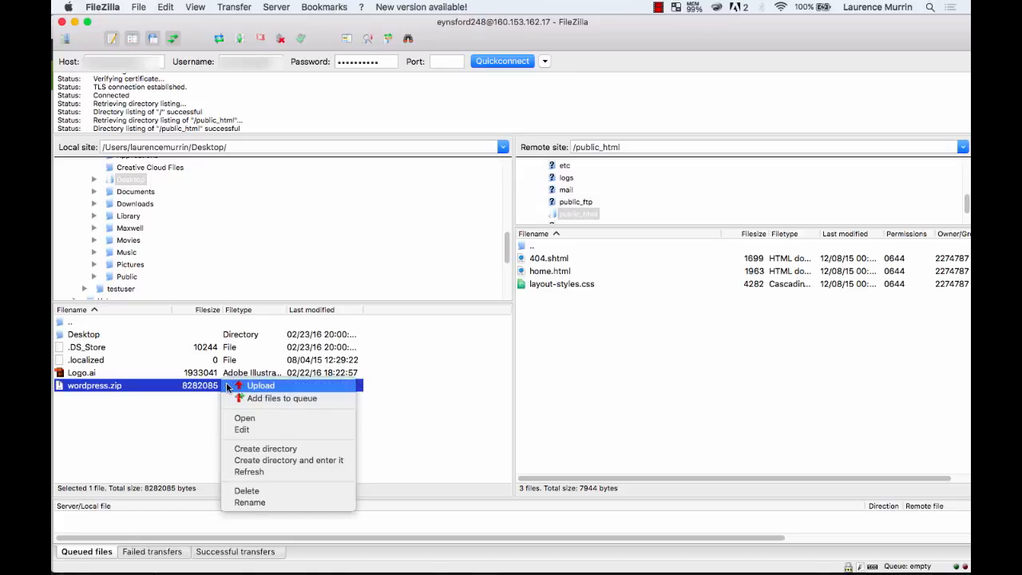
left_click(245, 418)
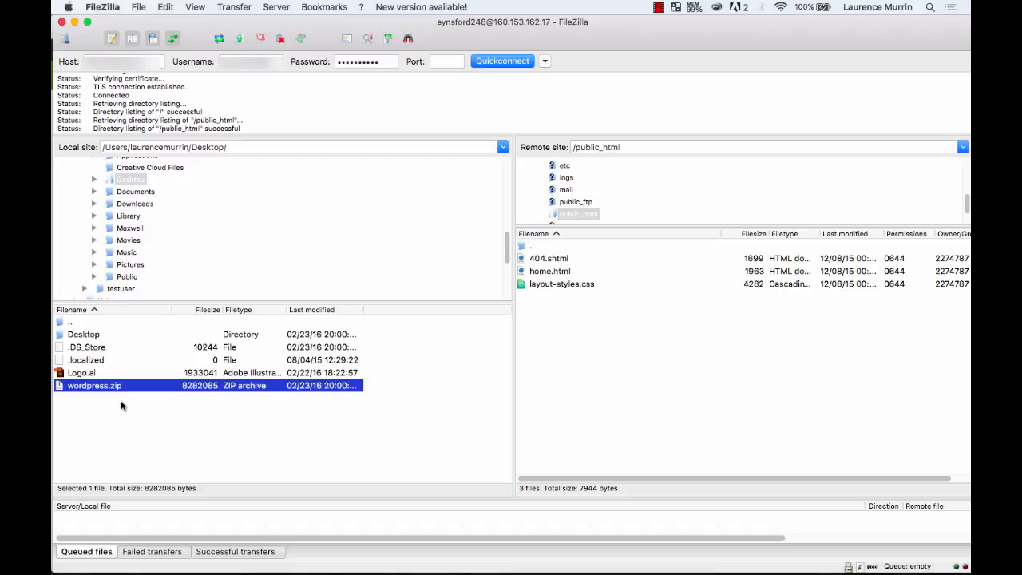
key("F11")
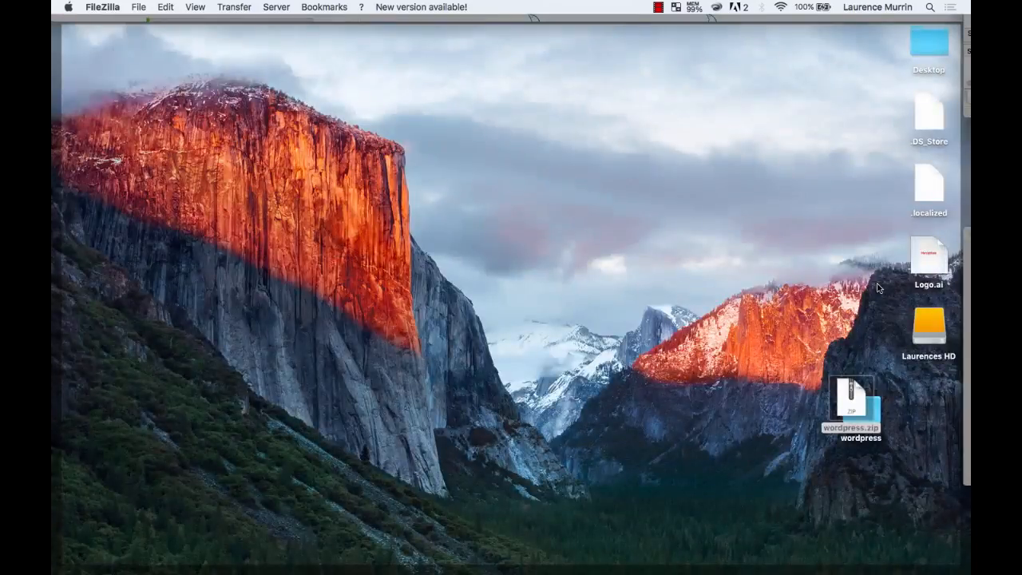
left_click_drag(861, 400, 859, 323)
key("F11")
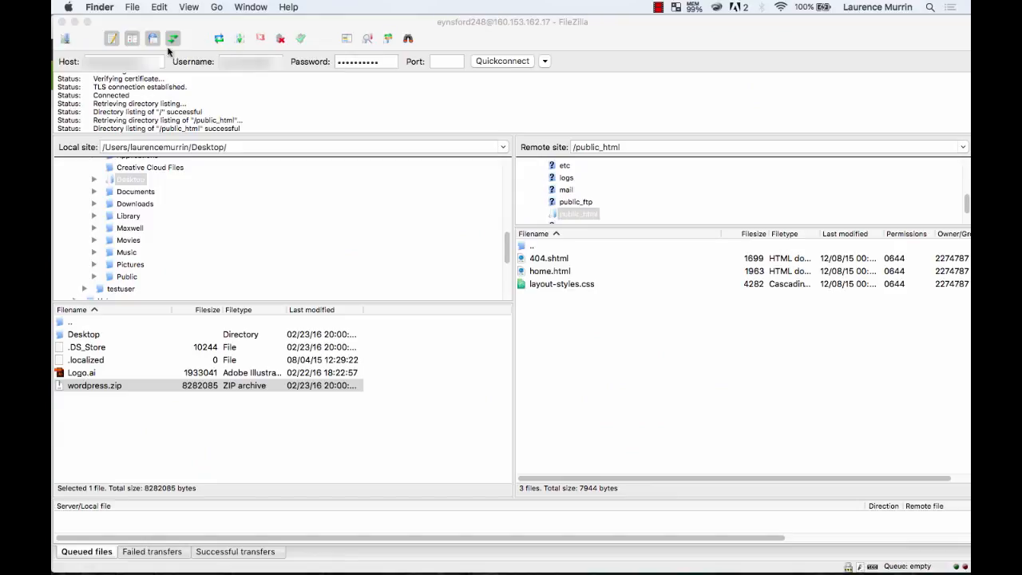
left_click(242, 42)
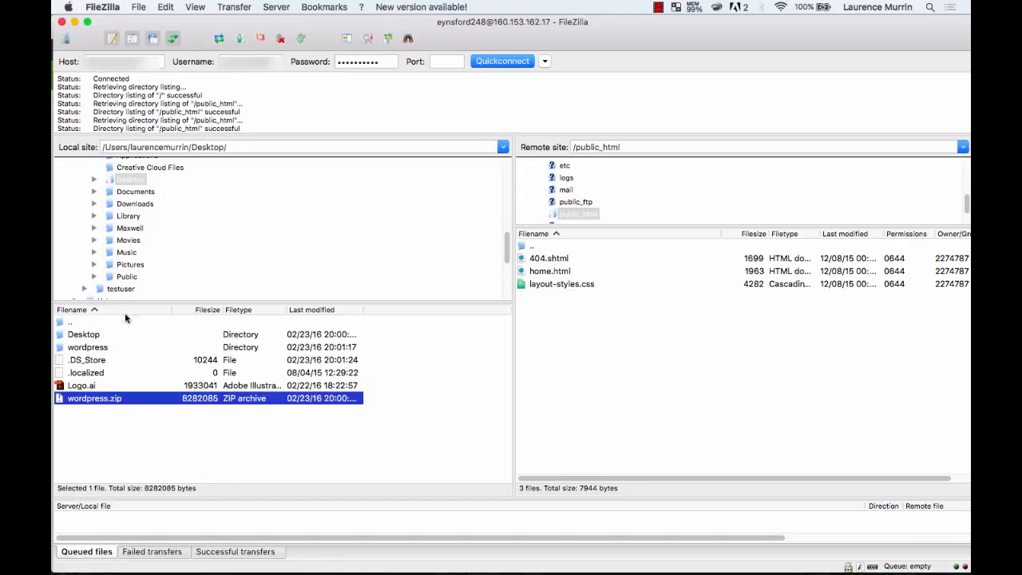
Open the local wordpress folder and select everything from wp-admin through xmlrpc.php.
left_click(101, 349)
double_click(101, 349)
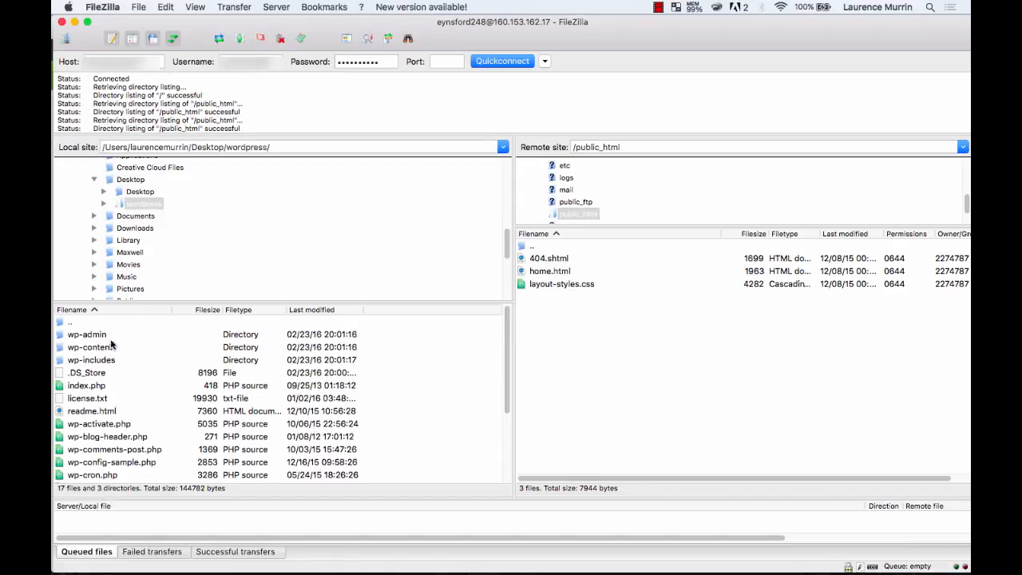
left_click(104, 335)
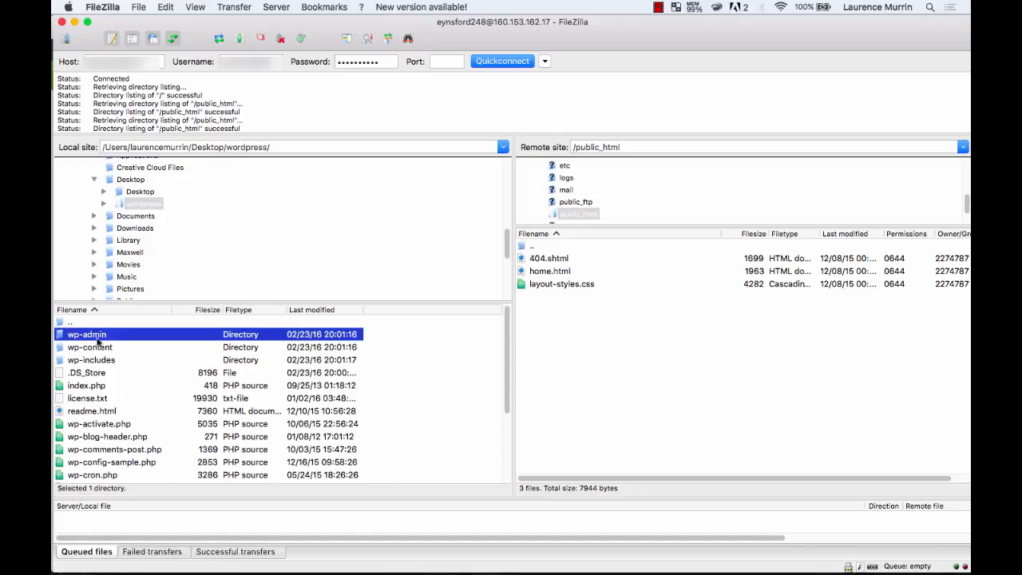
scroll(104, 368, "down", 3)
scroll(104, 369, "down", 1)
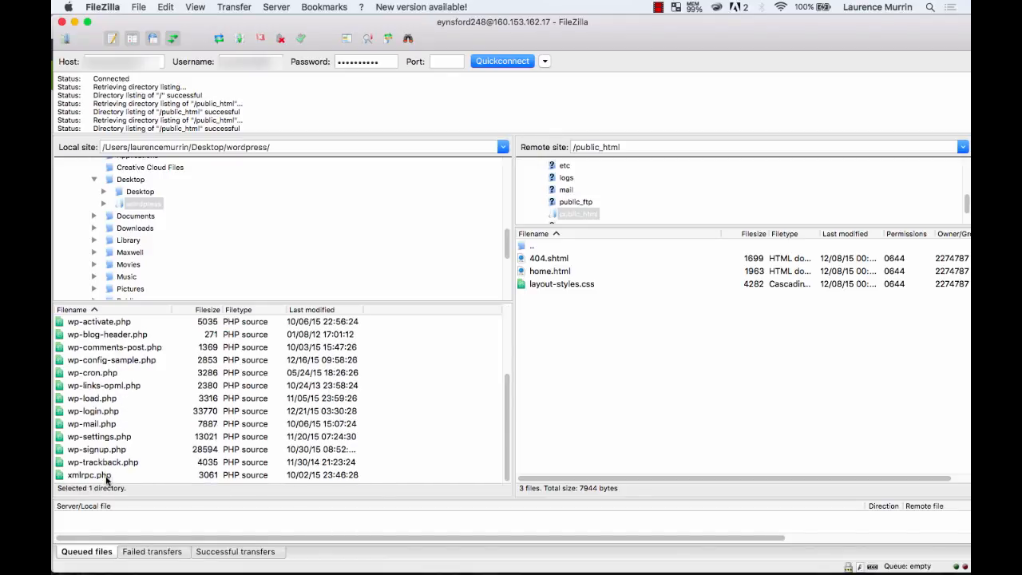
left_click(106, 475, "shift")
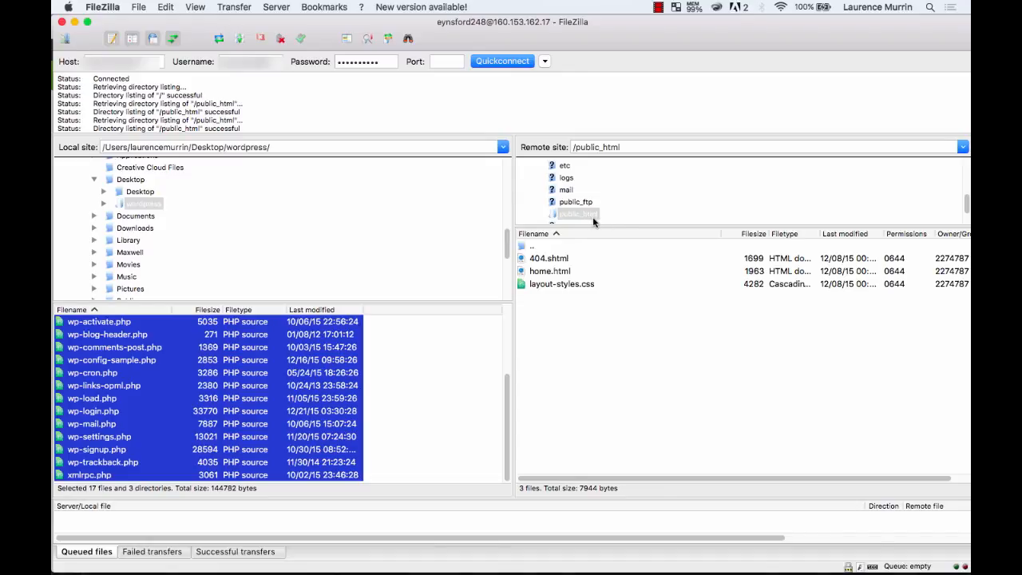
scroll(126, 407, "up", 3)
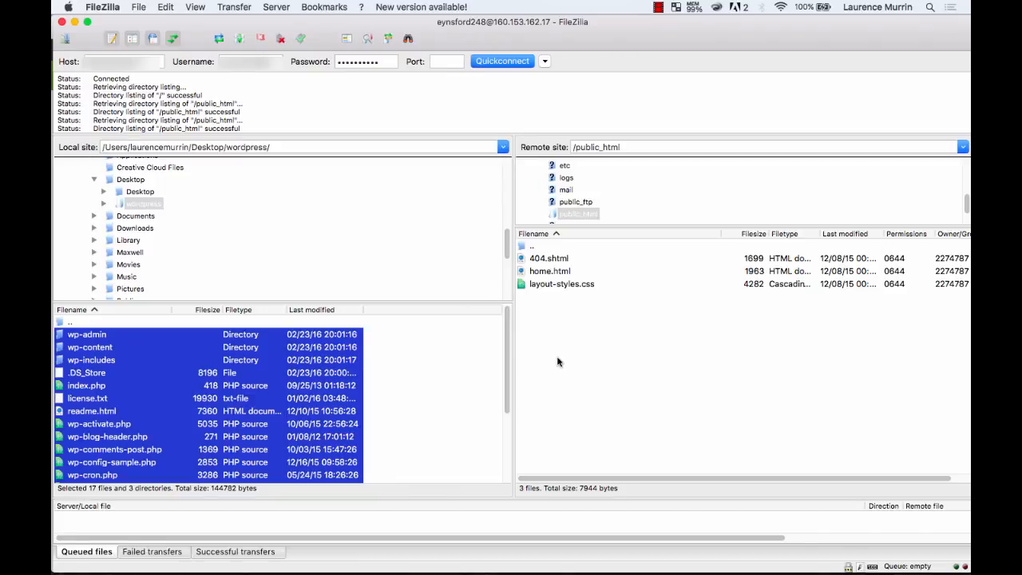
key("ctrl+Up")
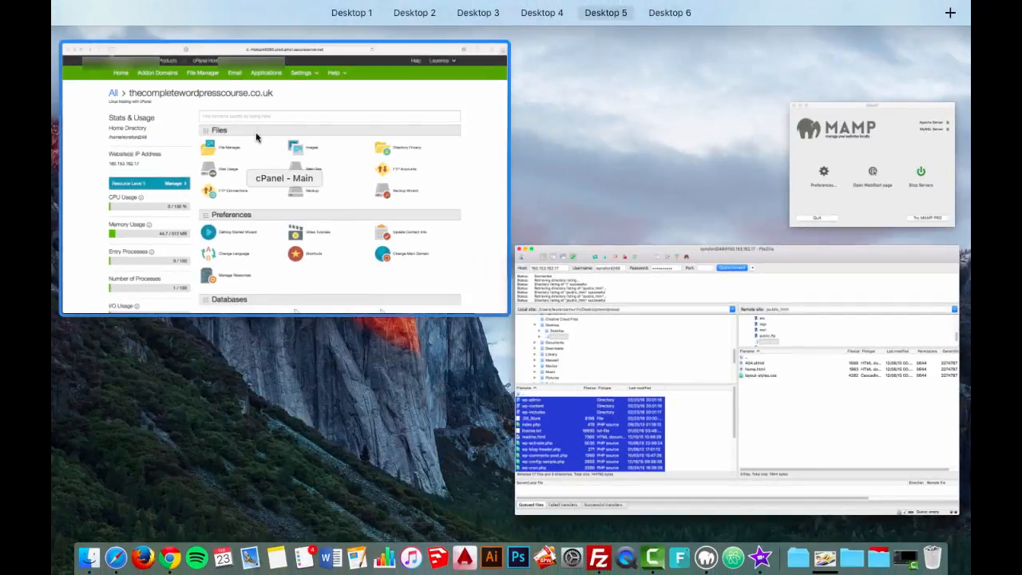
left_click(255, 131)
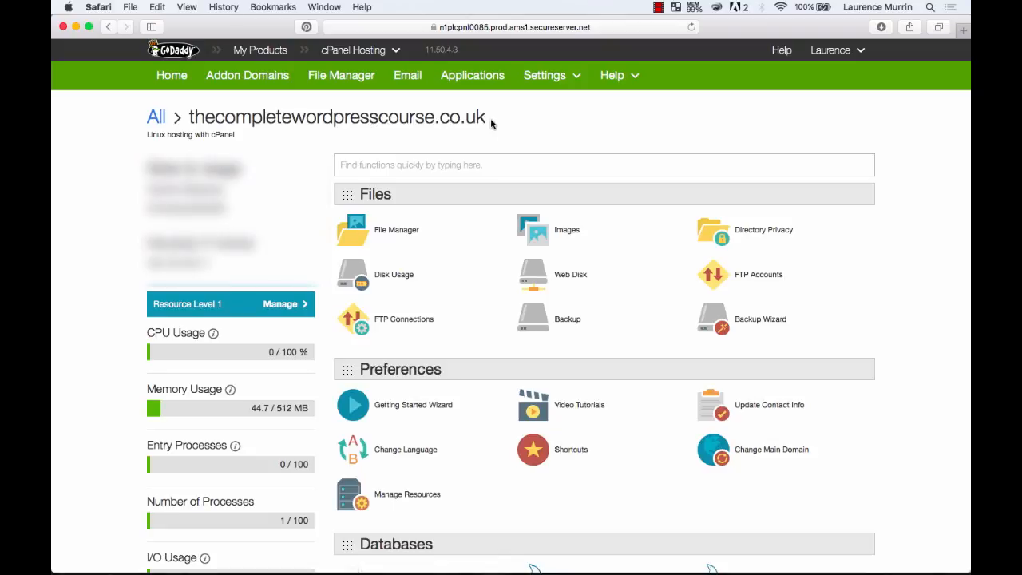
key("ctrl+Up")
left_click(402, 205)
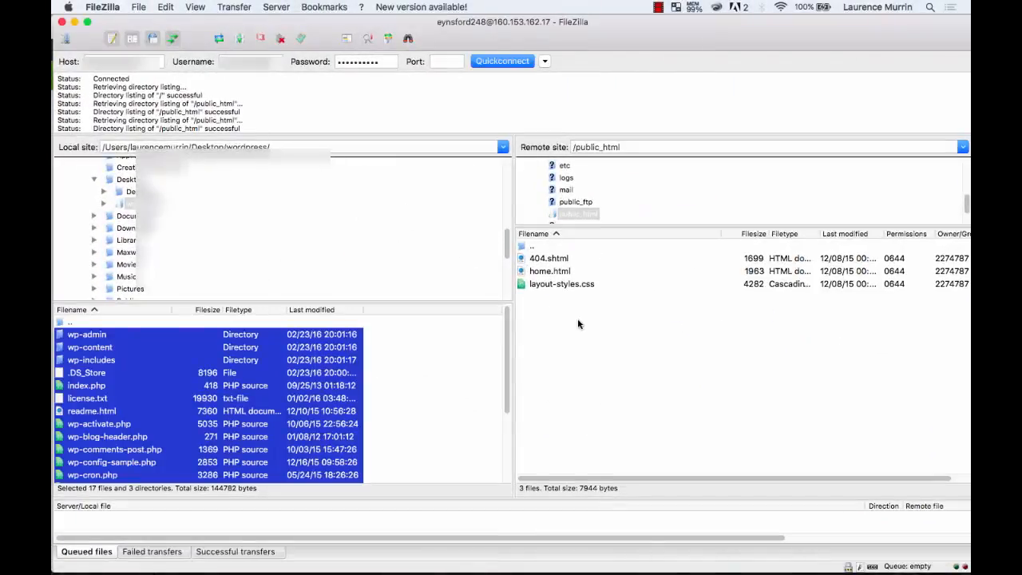
Create an empty file named blog in the server's public_html folder.
right_click(578, 322)
left_click(552, 329)
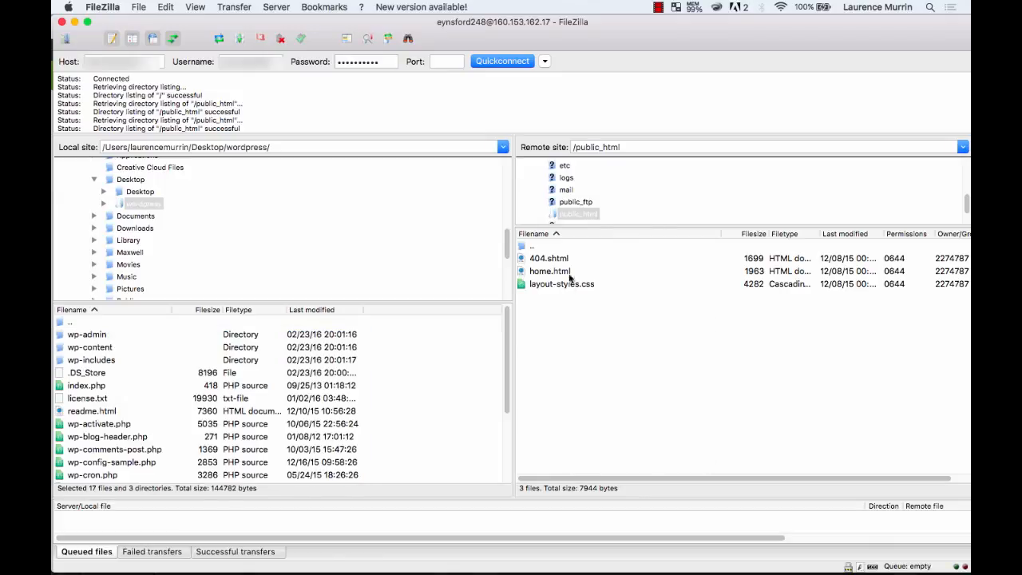
left_click(590, 212)
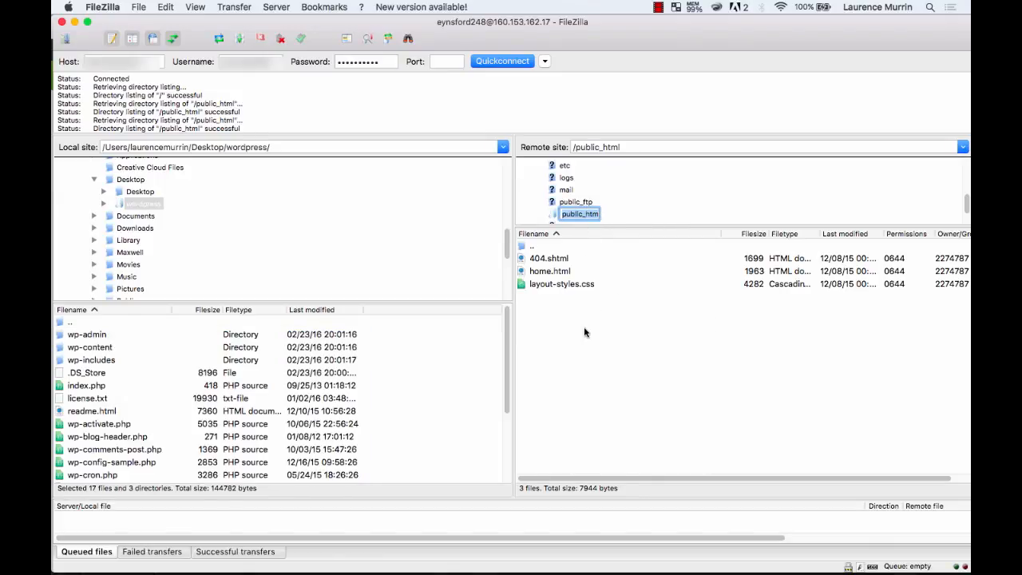
right_click(562, 331)
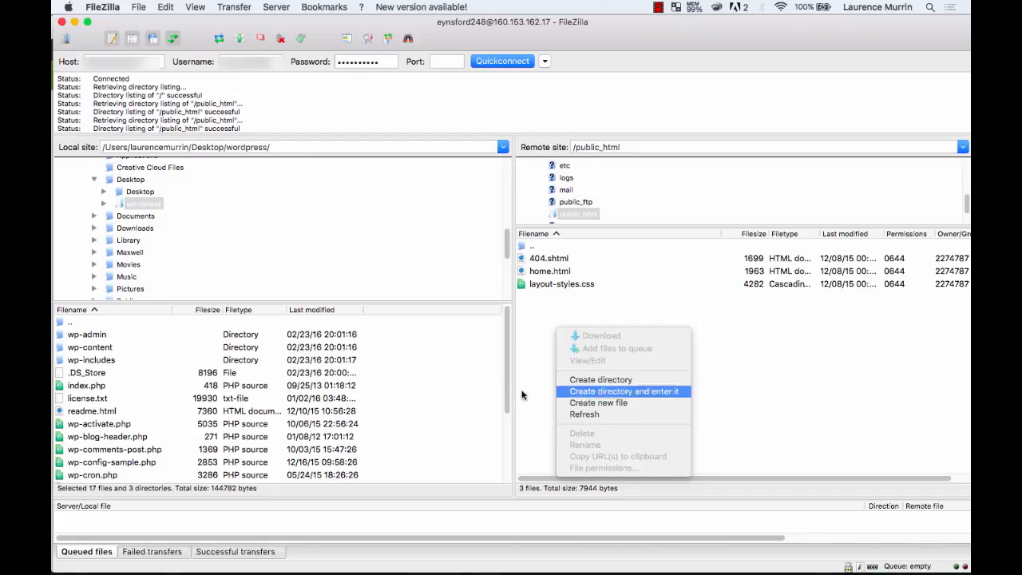
left_click(599, 403)
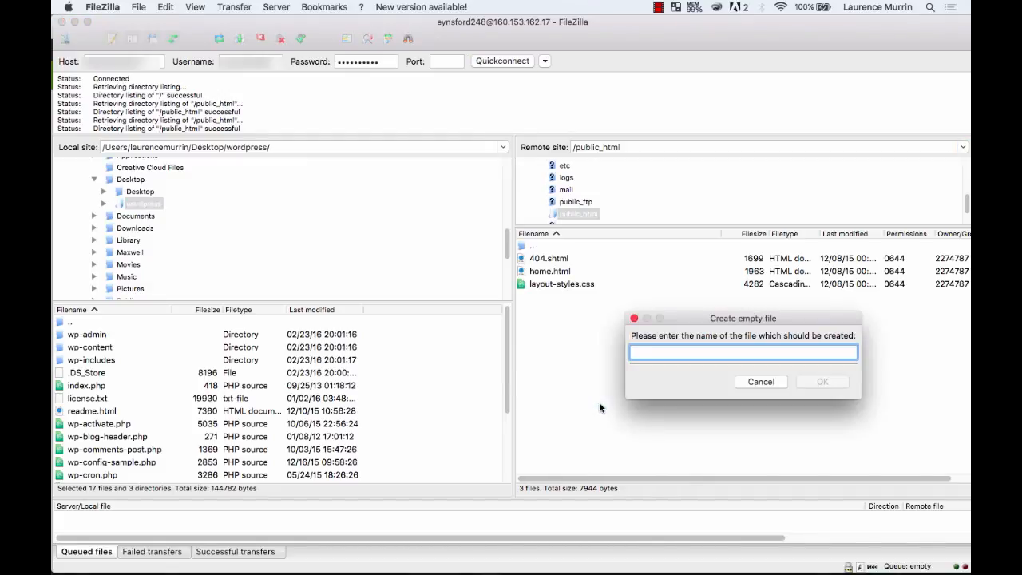
type("blog")
key("Return")
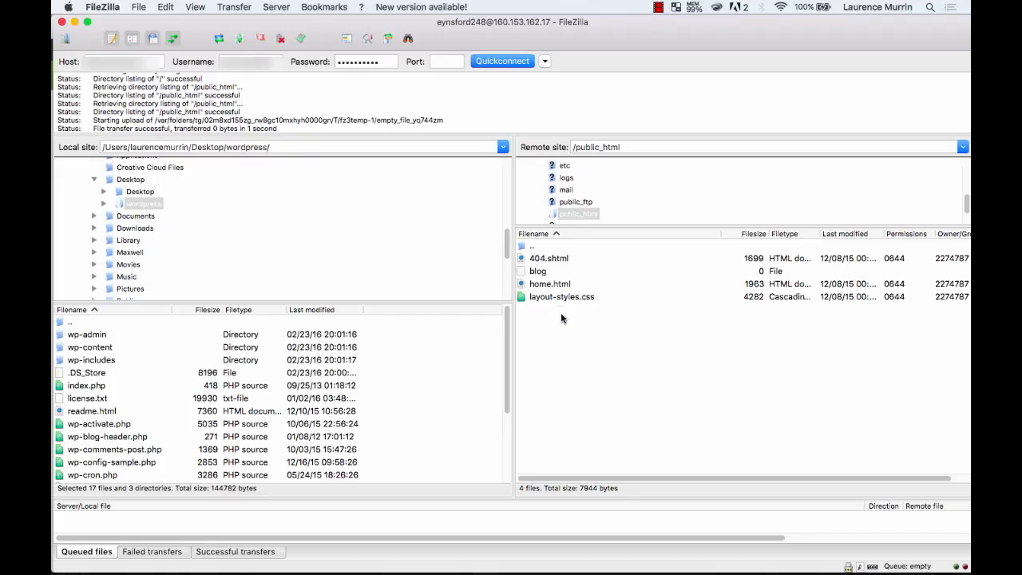
Delete the blog file from public_html on the server.
double_click(544, 272)
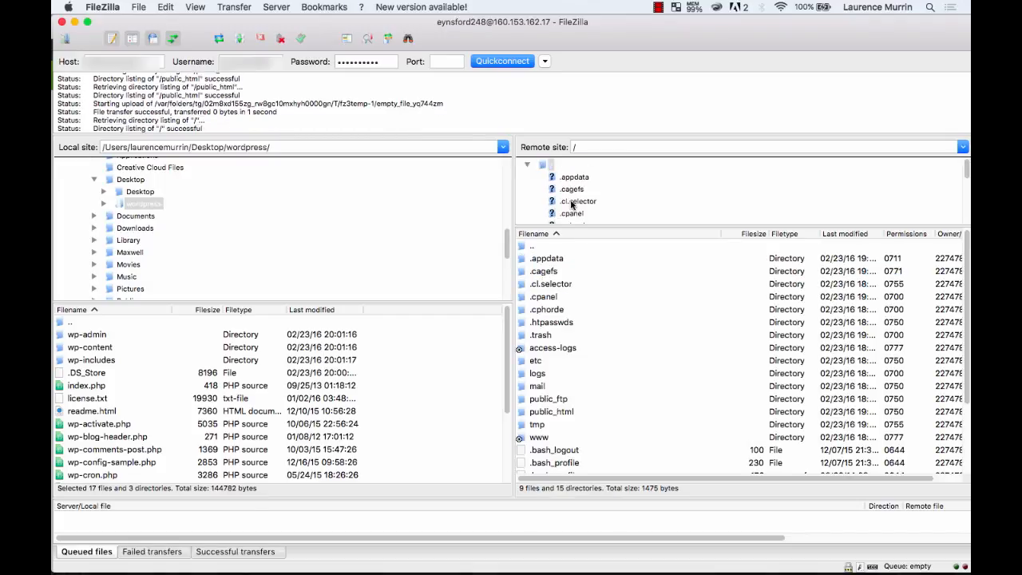
double_click(551, 411)
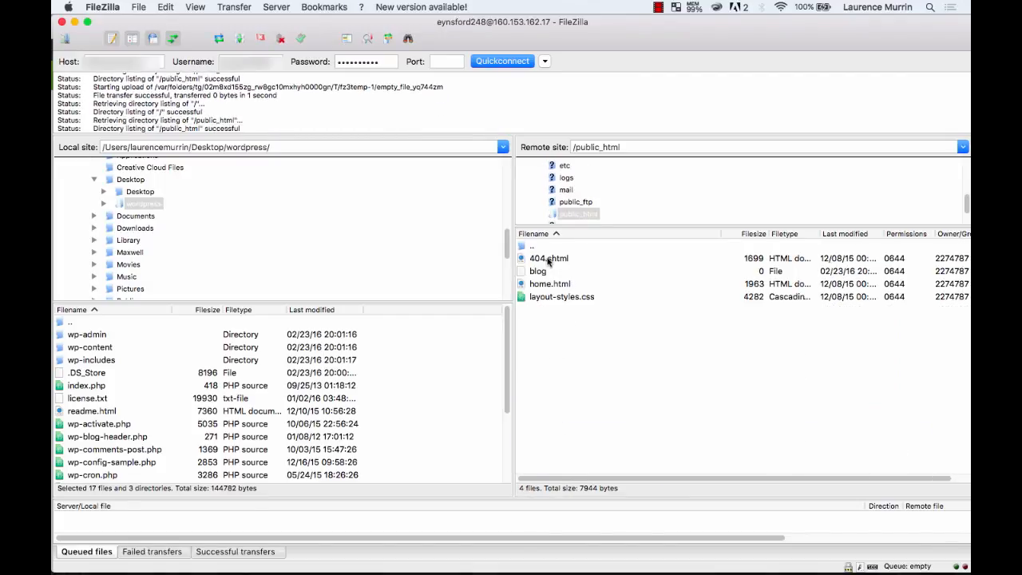
left_click(550, 274)
right_click(547, 276)
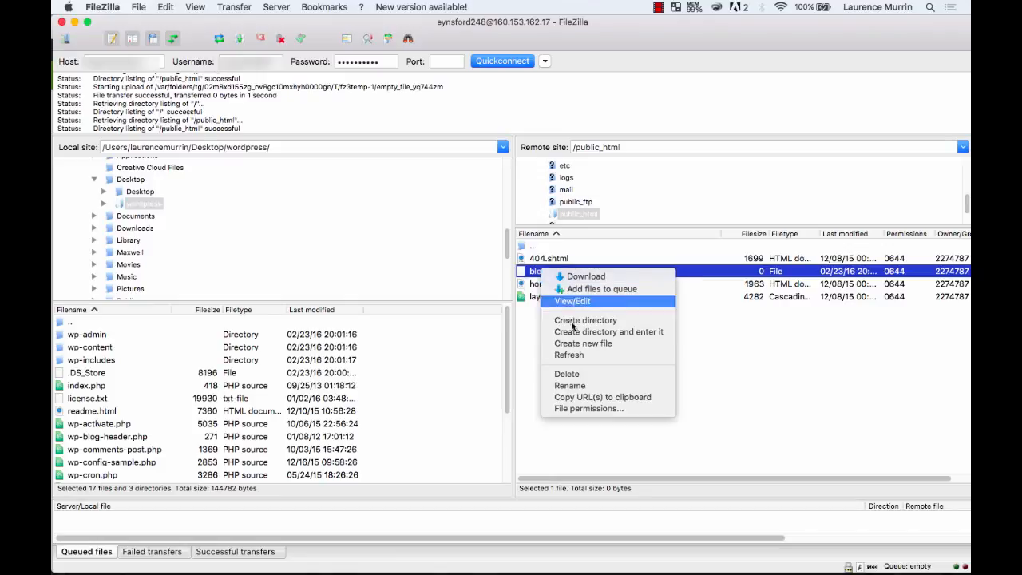
left_click(581, 373)
left_click(602, 212)
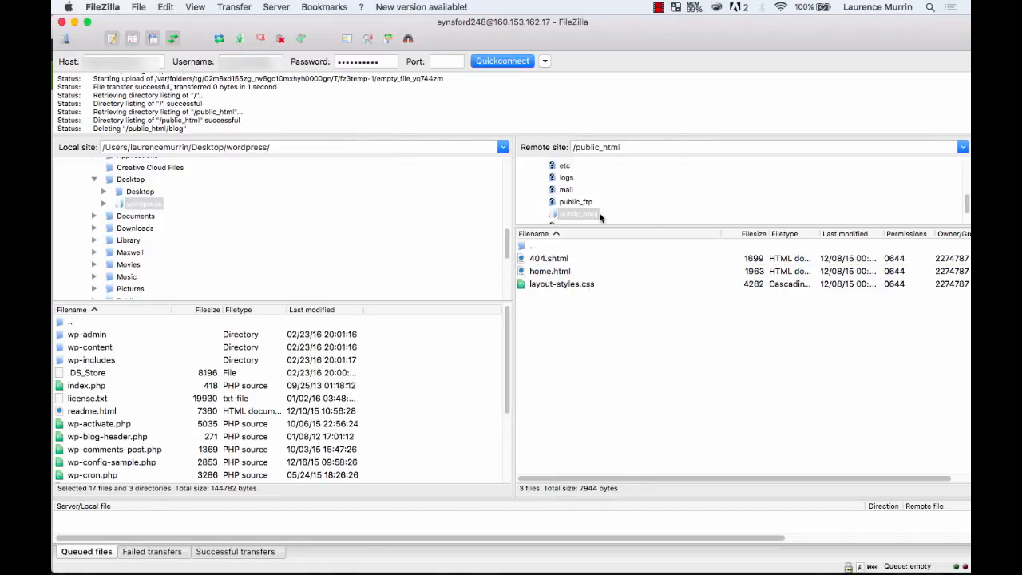
Create a new blog directory in the remote public_html folder.
right_click(588, 352)
left_click(620, 394)
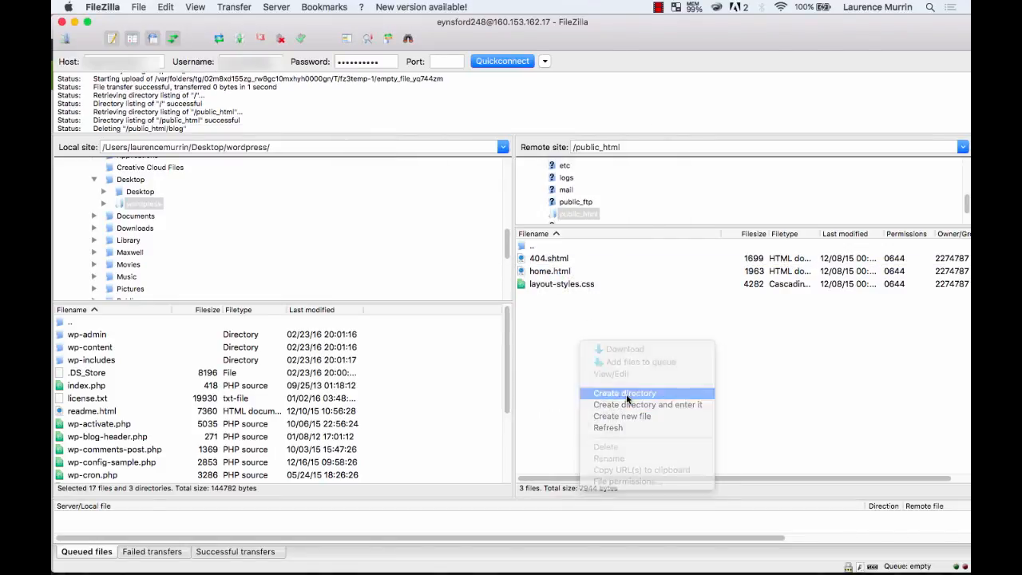
type("blic_html/blog")
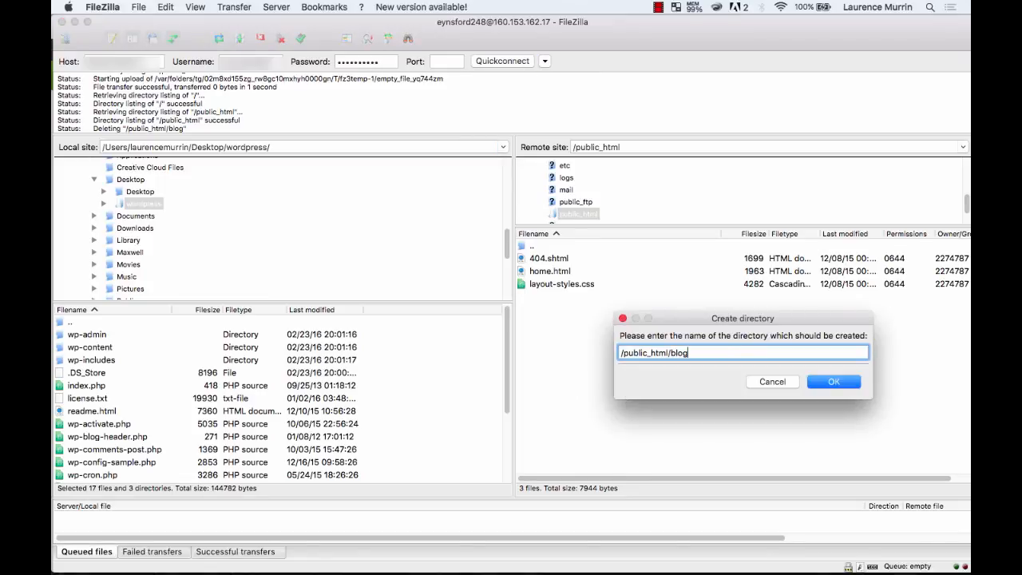
left_click(823, 384)
Delete the blog directory, leaving only 404.shtml, home.html and layout-styles.css.
double_click(544, 258)
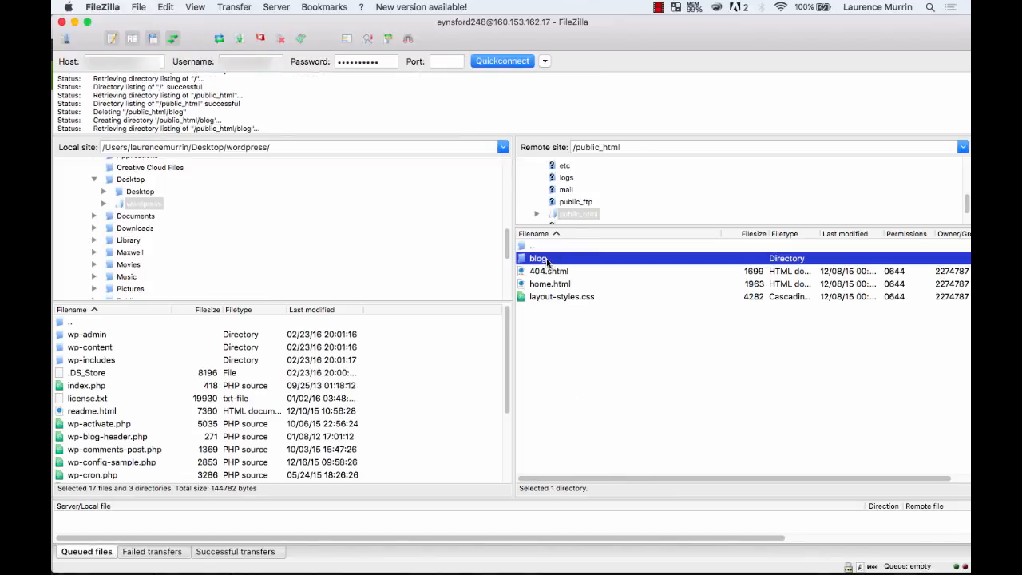
left_click(587, 202)
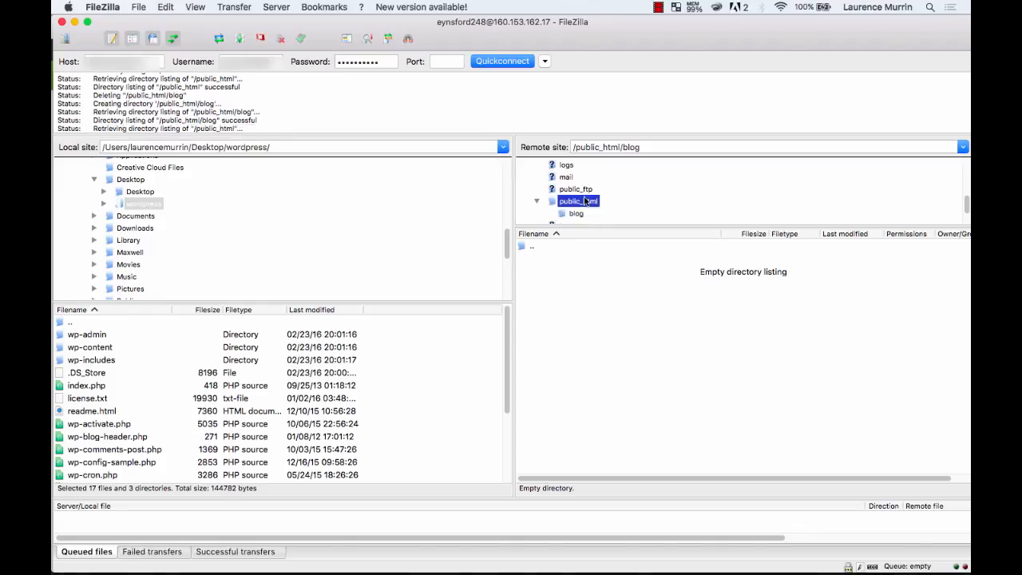
left_click(543, 258)
right_click(537, 257)
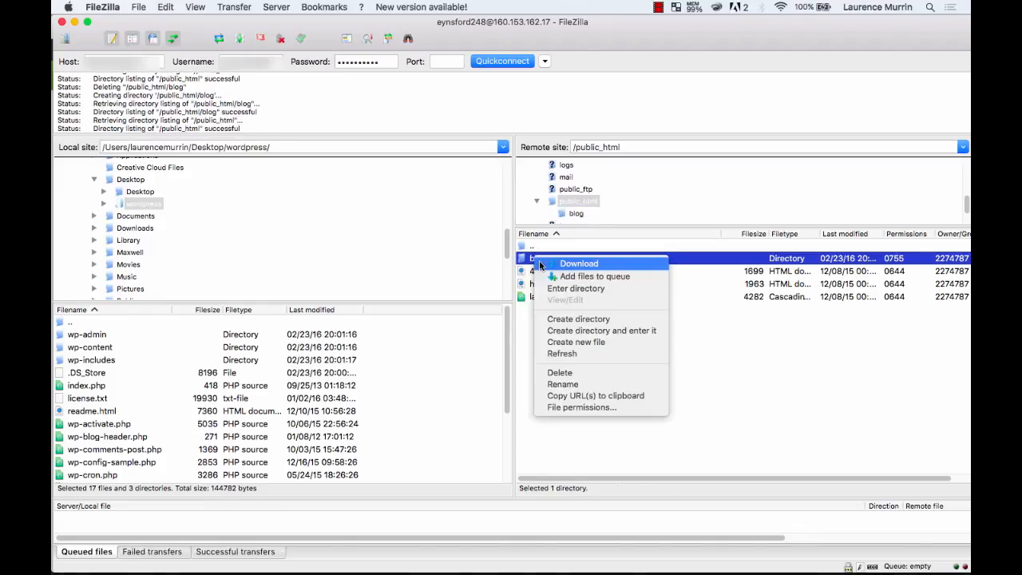
left_click(575, 373)
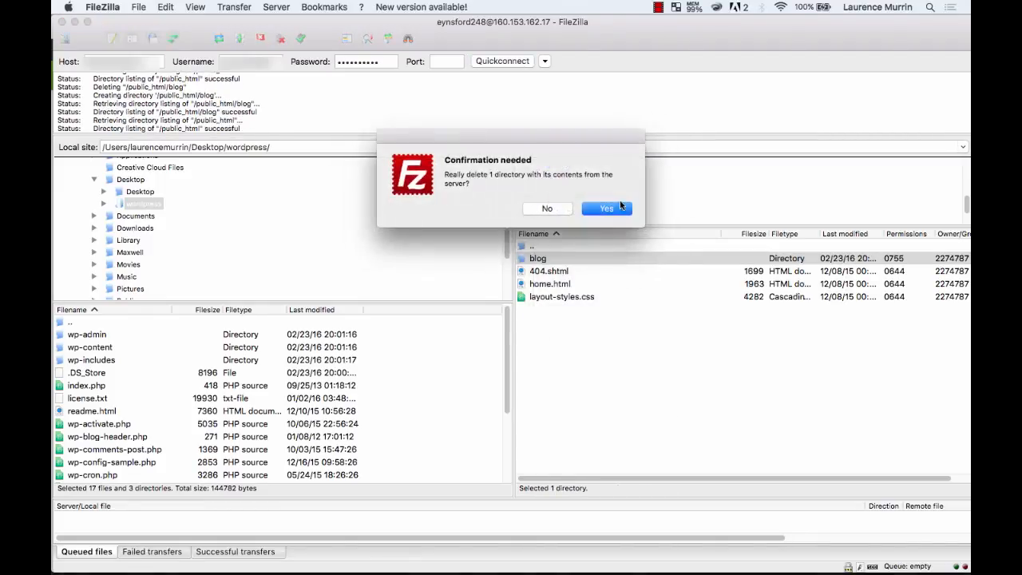
left_click(607, 210)
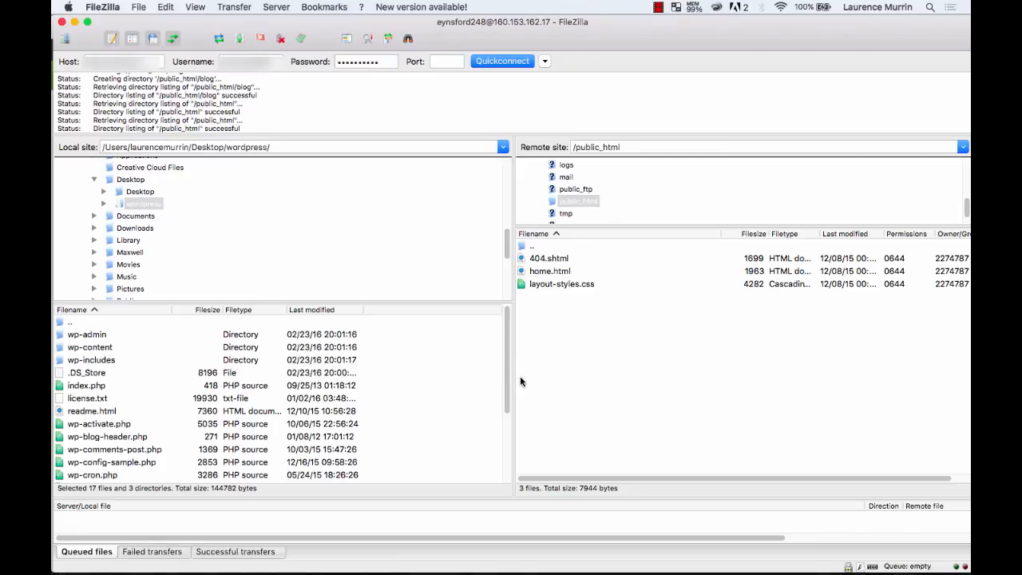
Select local WordPress items wp-admin through xmlrpc.php and drag them into remote public_html.
left_click(110, 335)
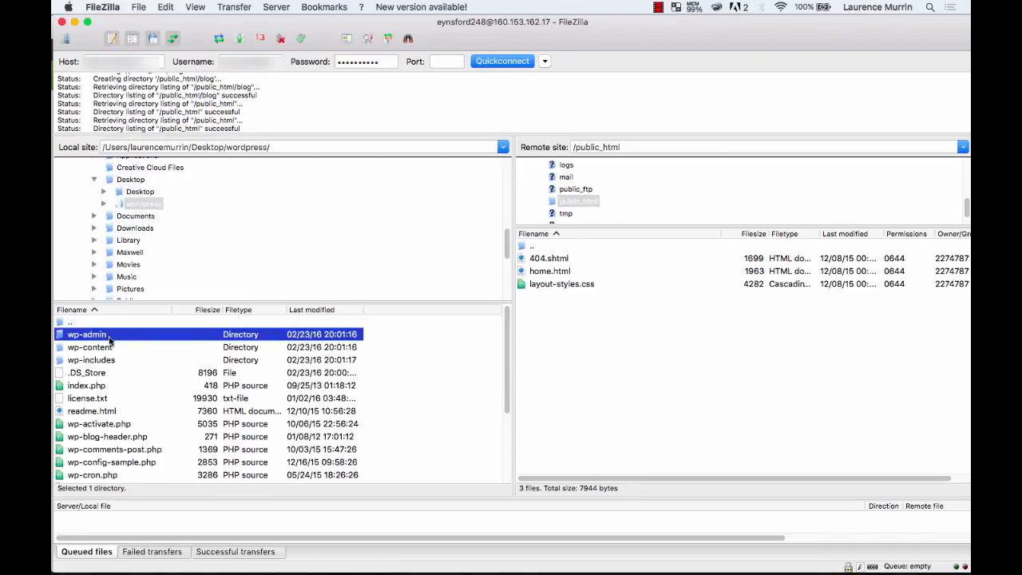
scroll(115, 402, "down", 3)
left_click(103, 476, "shift")
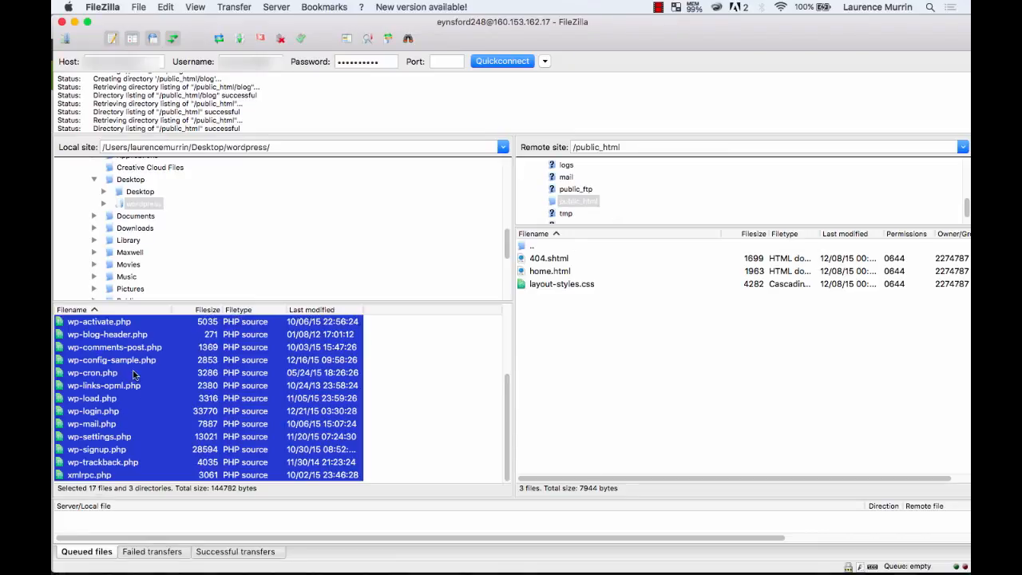
left_click_drag(490, 355, 624, 354)
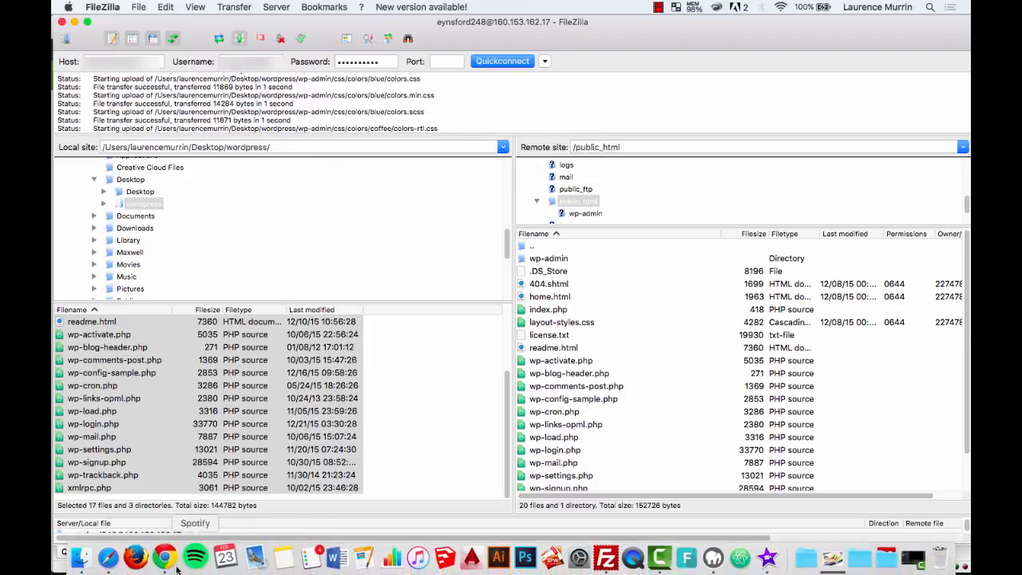
left_click(115, 559)
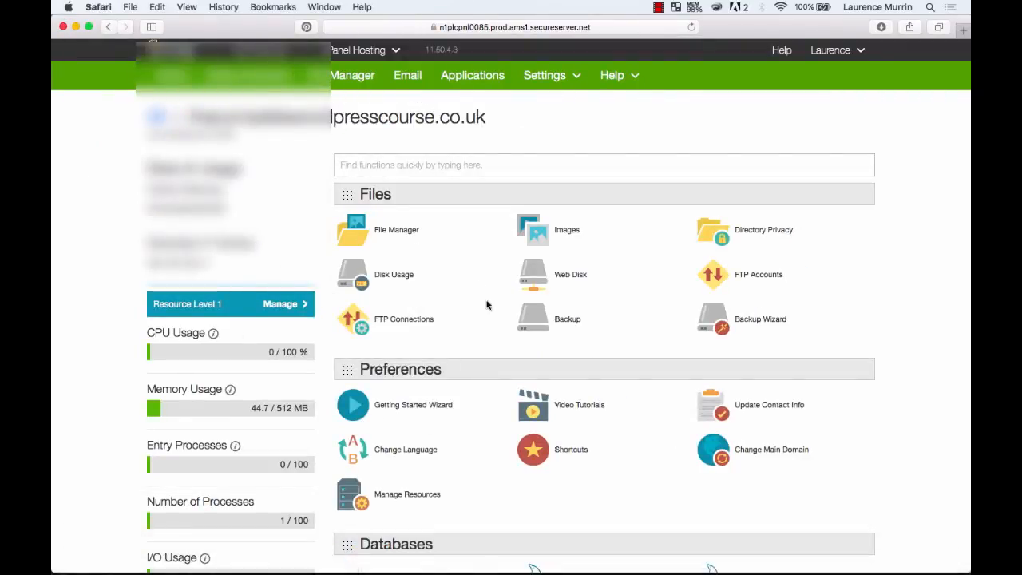
Scroll to cPanel's Databases section and open the MySQL® Database Wizard.
scroll(486, 397, "down", 10)
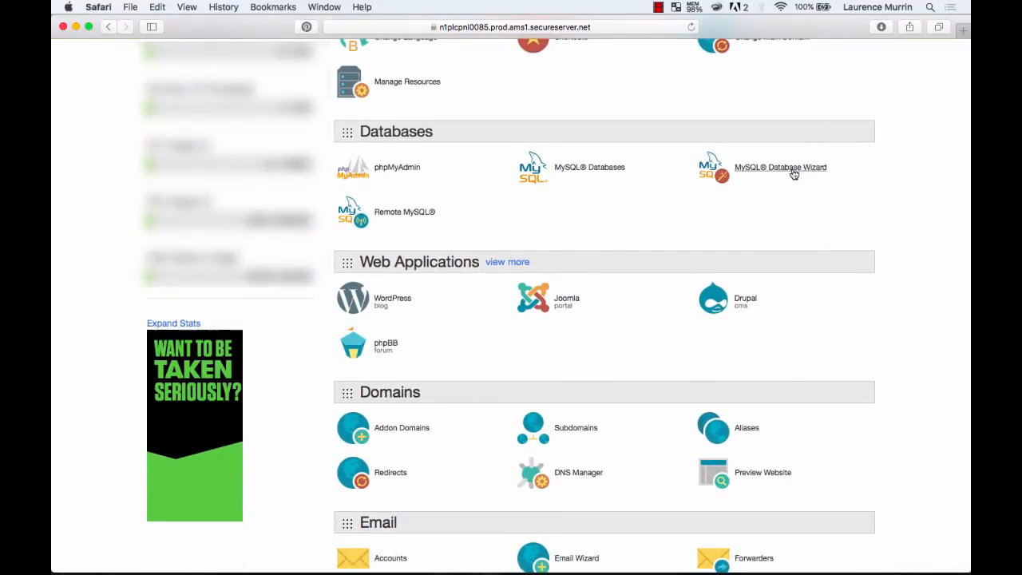
left_click(793, 173)
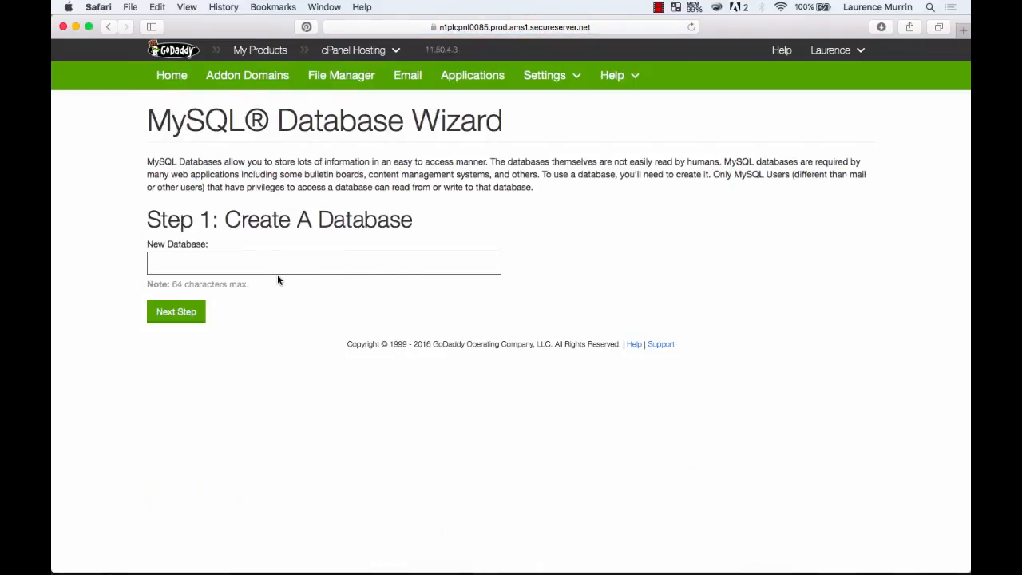
Create the wordpresscourse database, then a new user with Safari's suggested strong password.
left_click(173, 316)
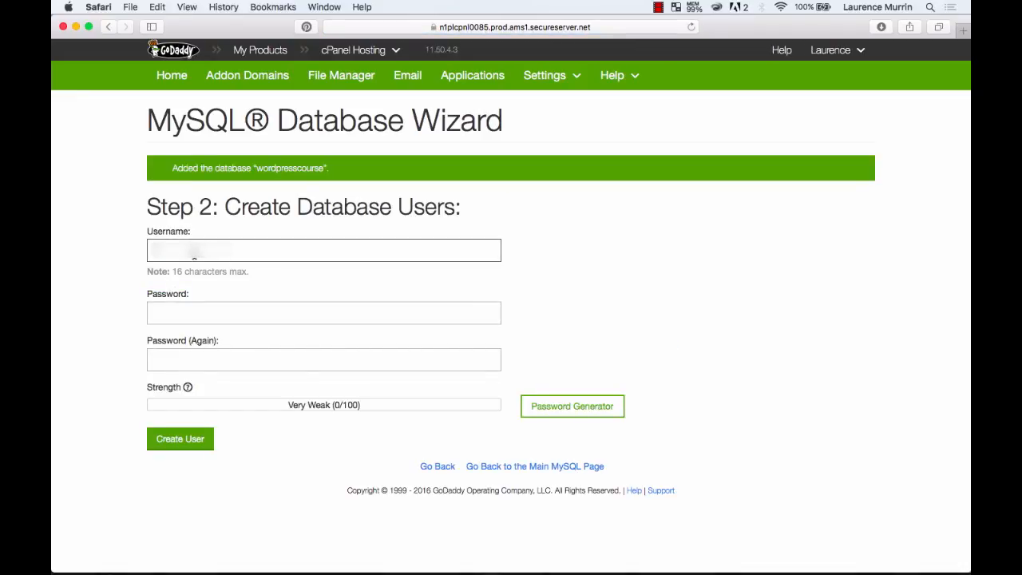
type("wress")
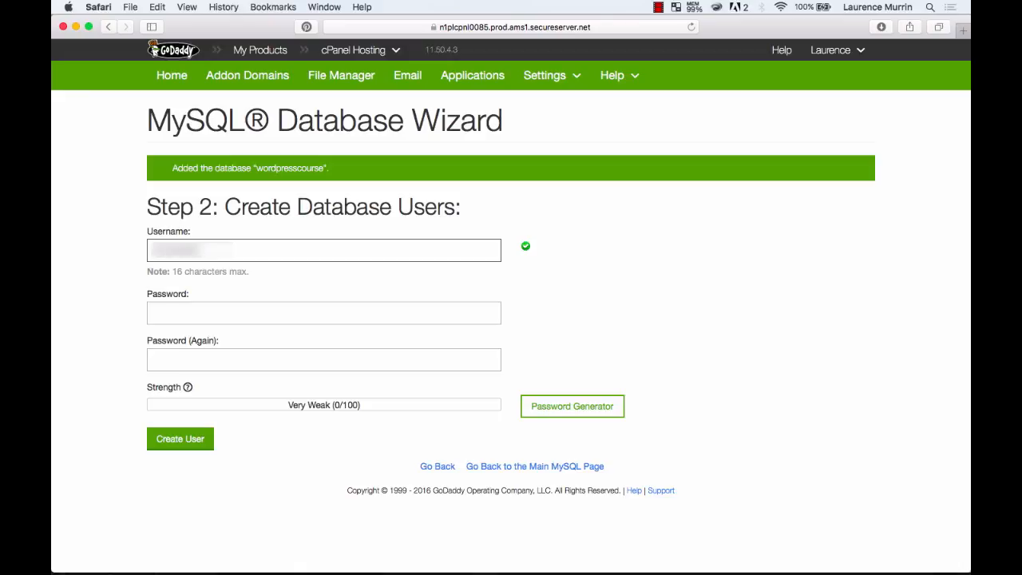
left_click(178, 315)
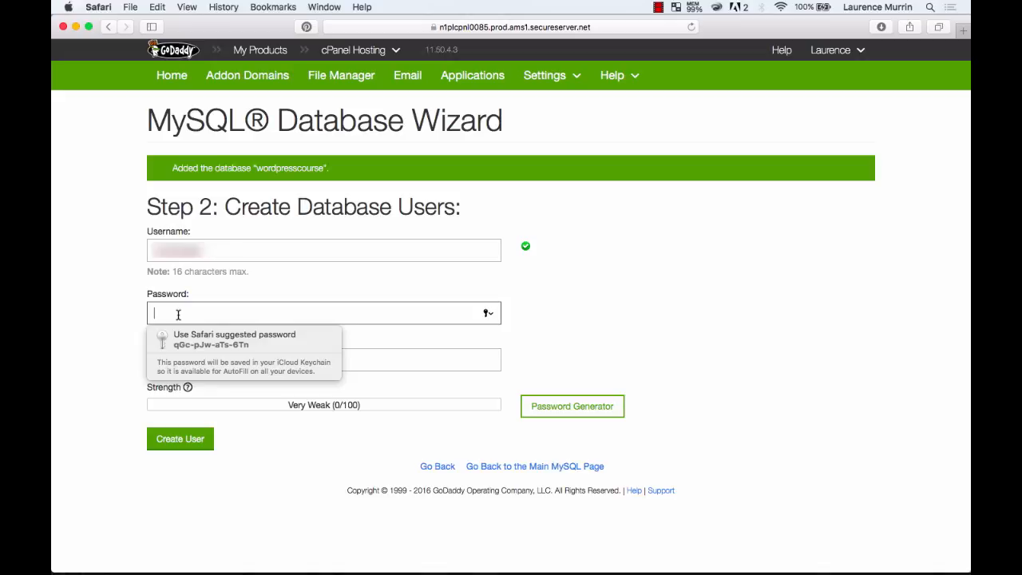
left_click(238, 343)
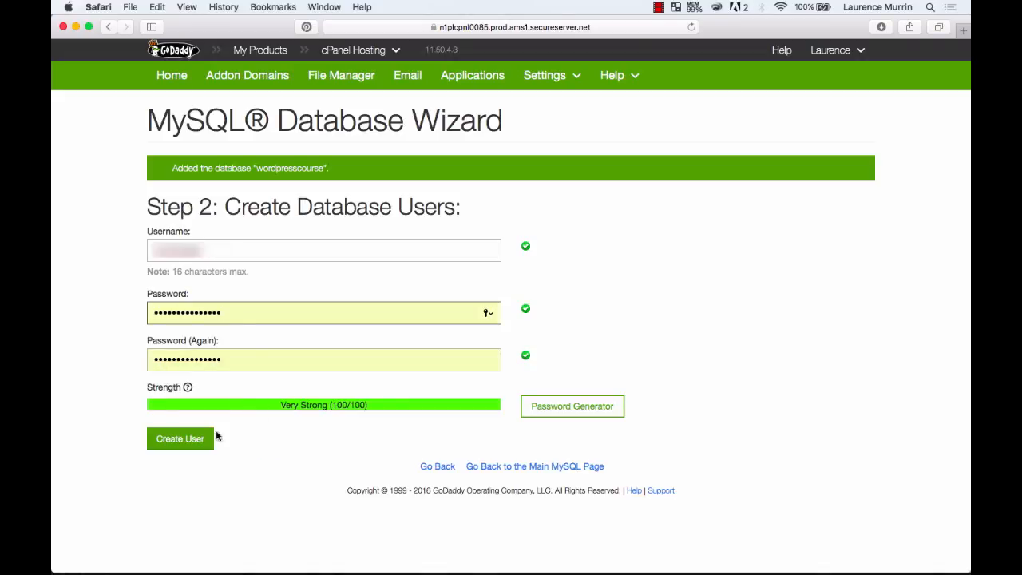
left_click(177, 445)
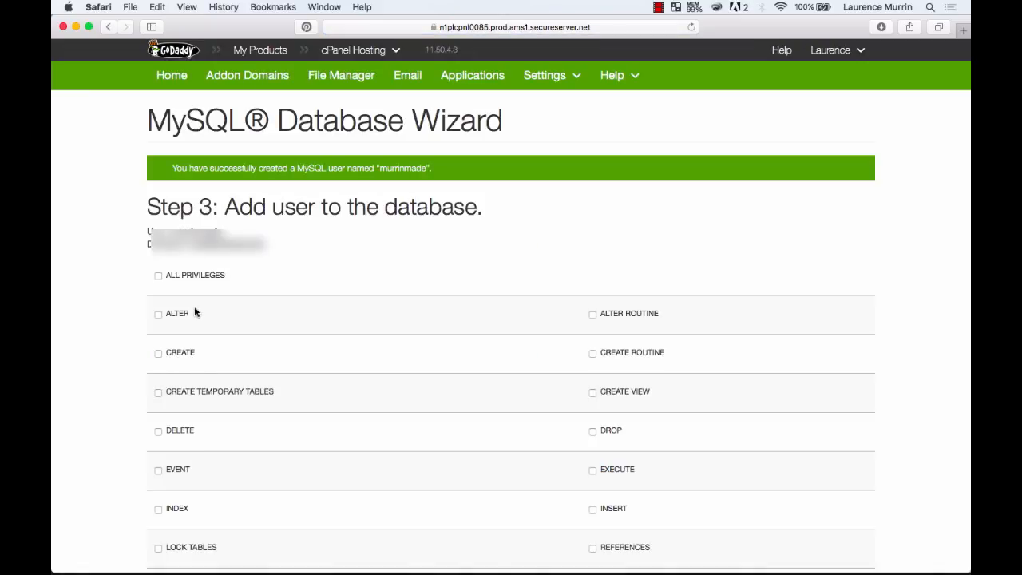
Grant ALL PRIVILEGES to the new user on wordpresscourse and finish the wizard.
left_click(158, 277)
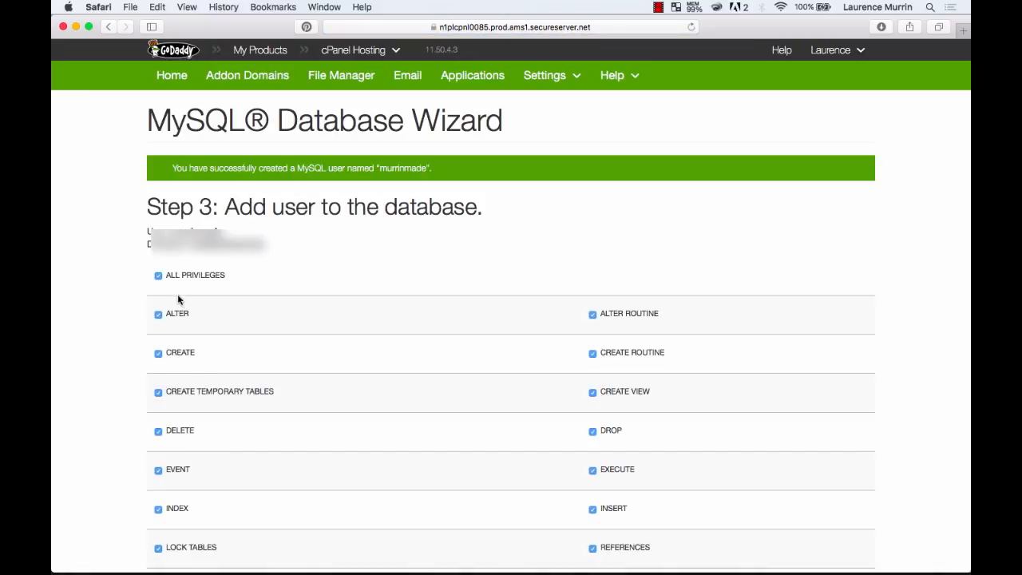
scroll(366, 379, "down", 5)
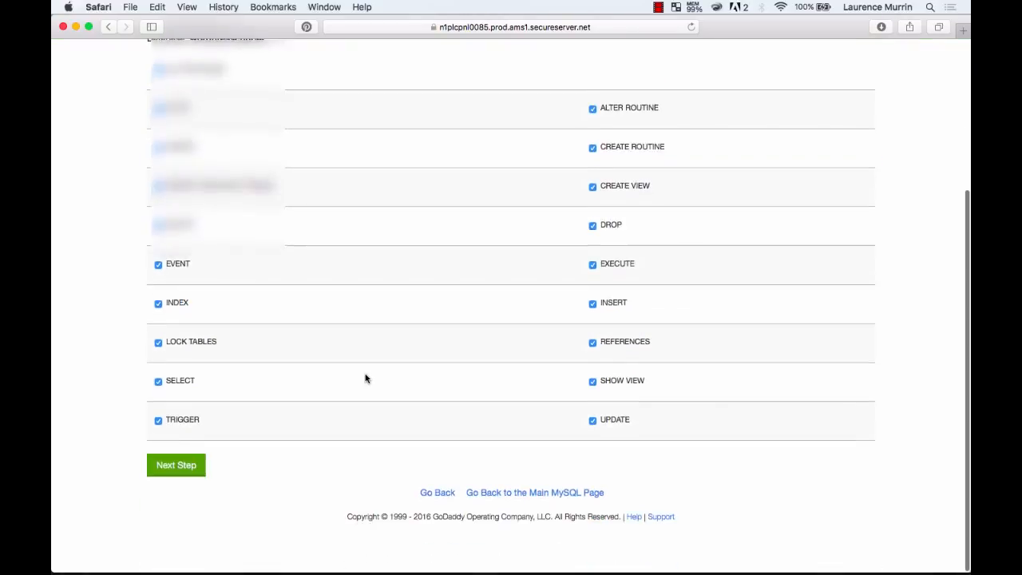
left_click(185, 478)
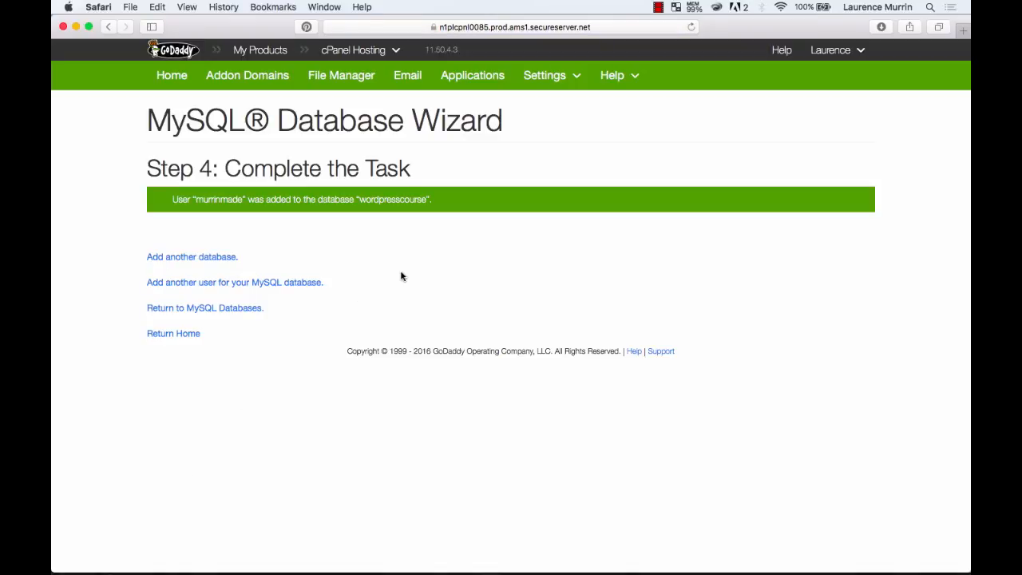
Check FileZilla's upload completed with 1300 successful transfers, then return to Safari's cPanel window.
mouse_move(543, 574)
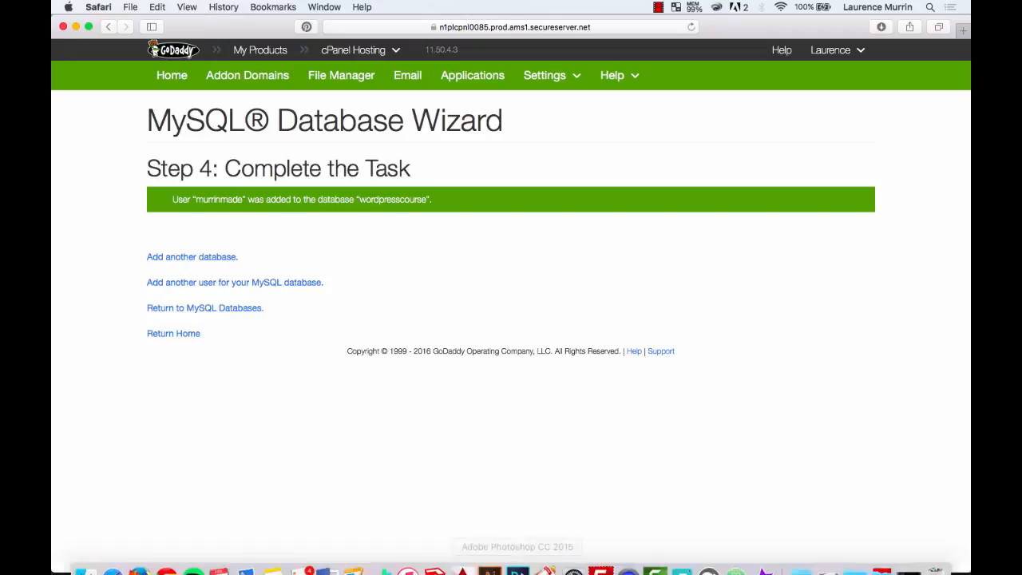
left_click(599, 557)
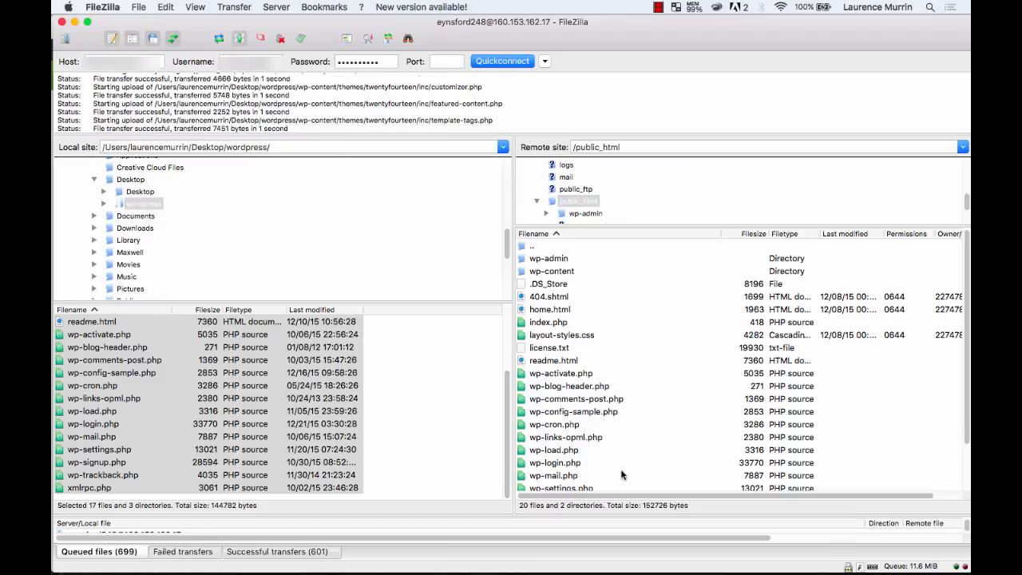
scroll(622, 475, "down", 2)
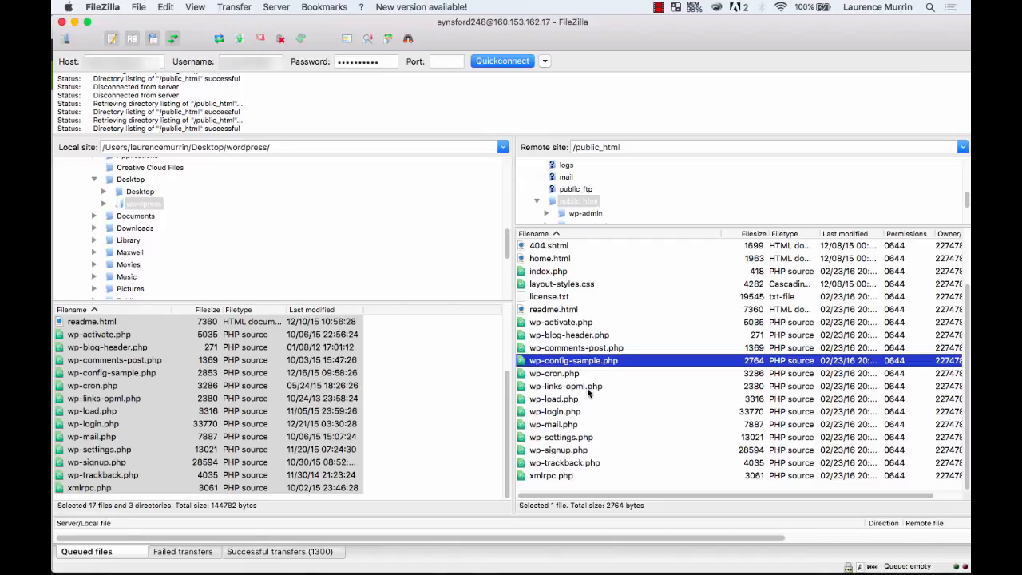
key("ctrl+Up")
left_click(357, 162)
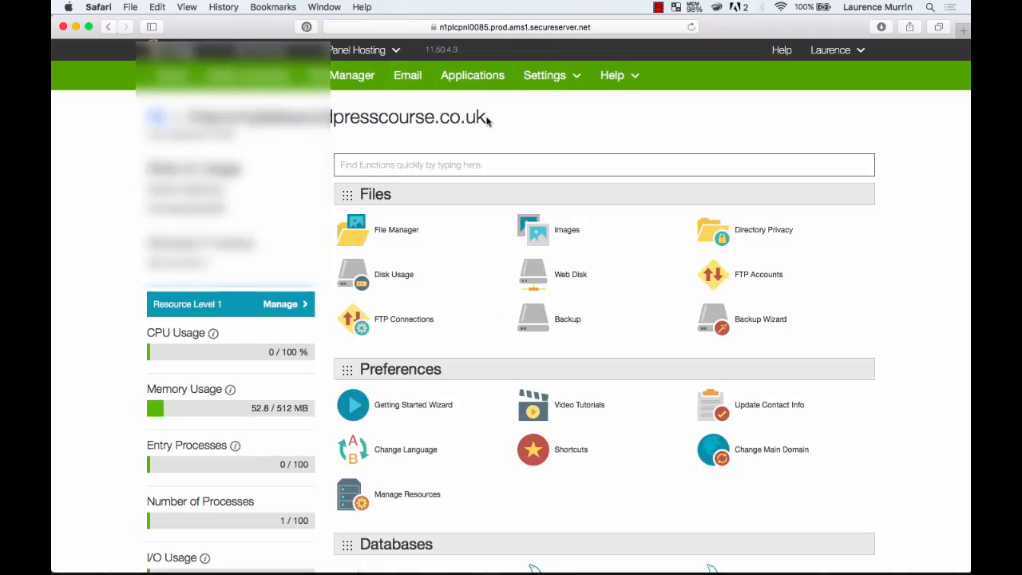
Open a new Safari tab and load thecompletewordpresscourse.co.uk.
key("super+t")
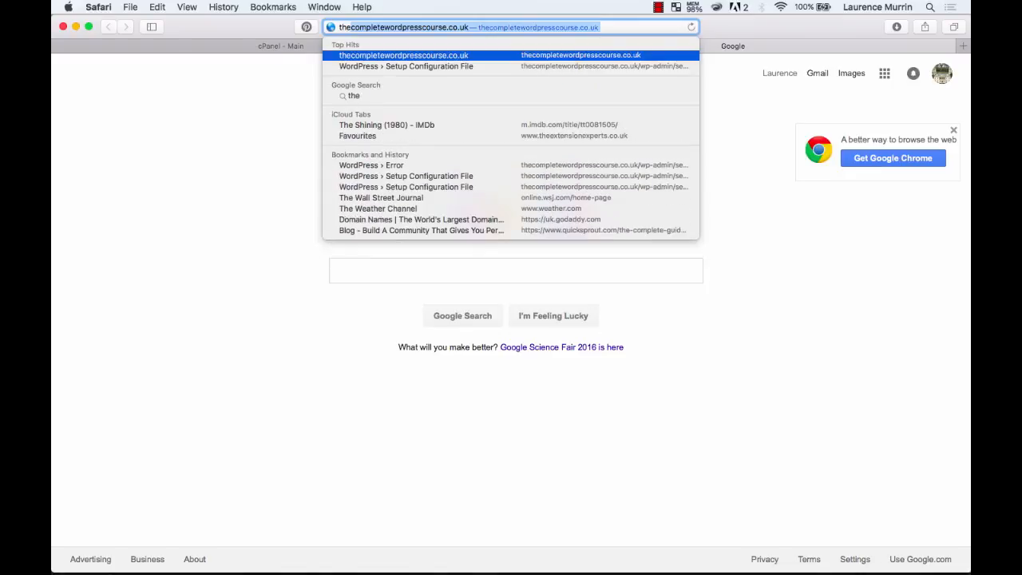
key("Return")
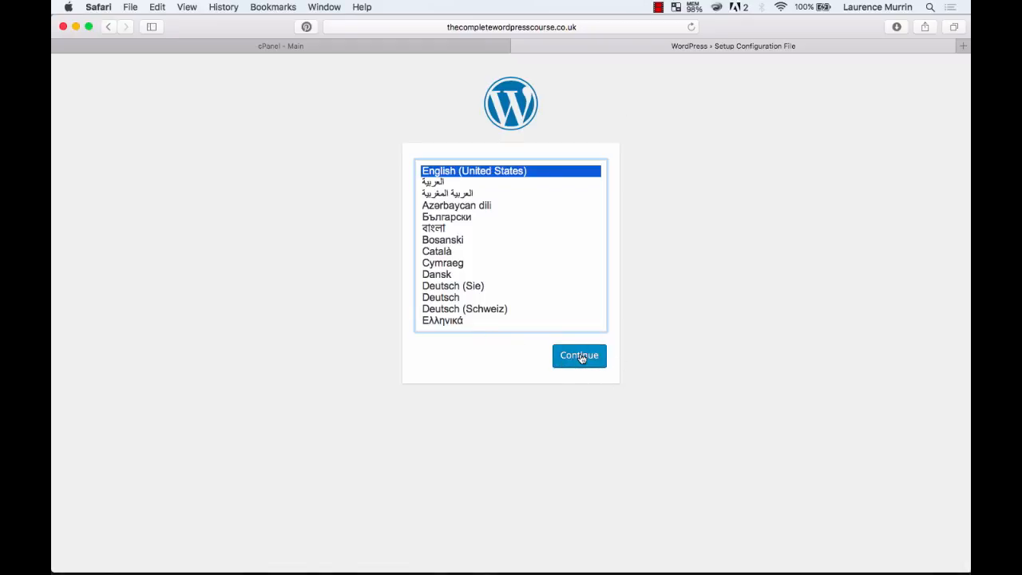
Choose English (United States) as setup language and continue past the welcome screen.
left_click(575, 359)
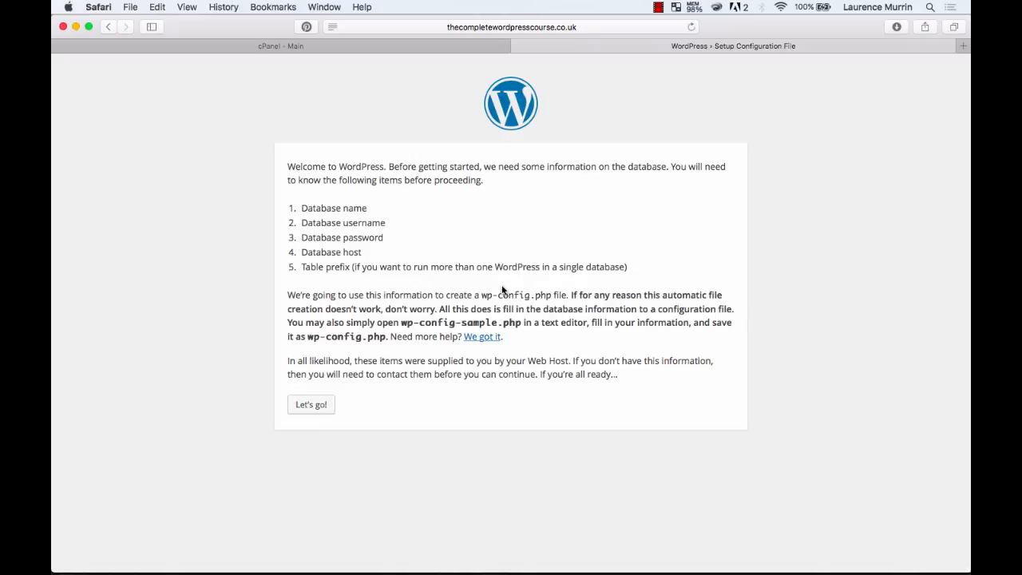
left_click(316, 408)
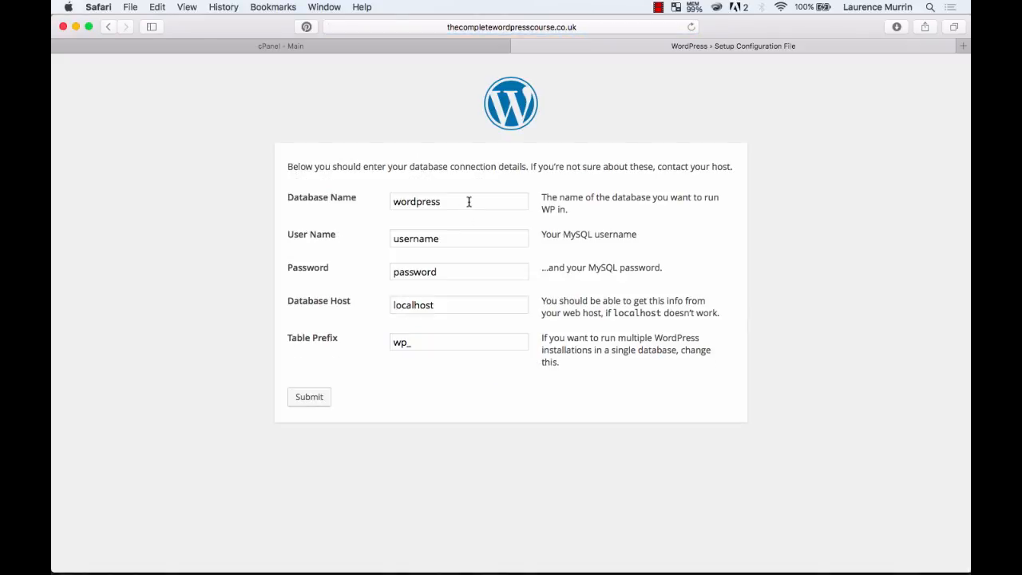
Enter database wordpresscourse with its username and password, submit, and save the password in Safari.
left_click(469, 201)
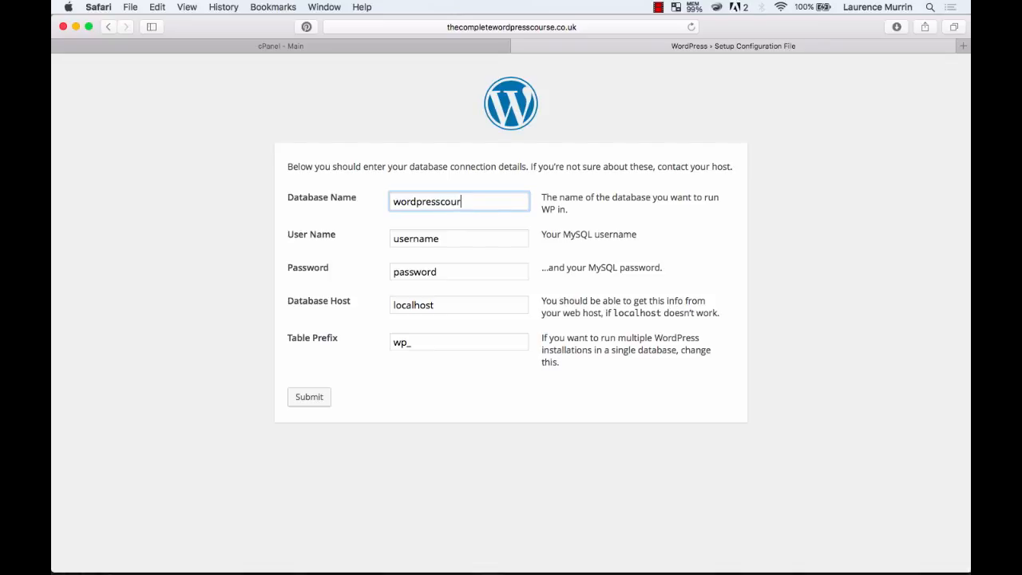
key("Tab")
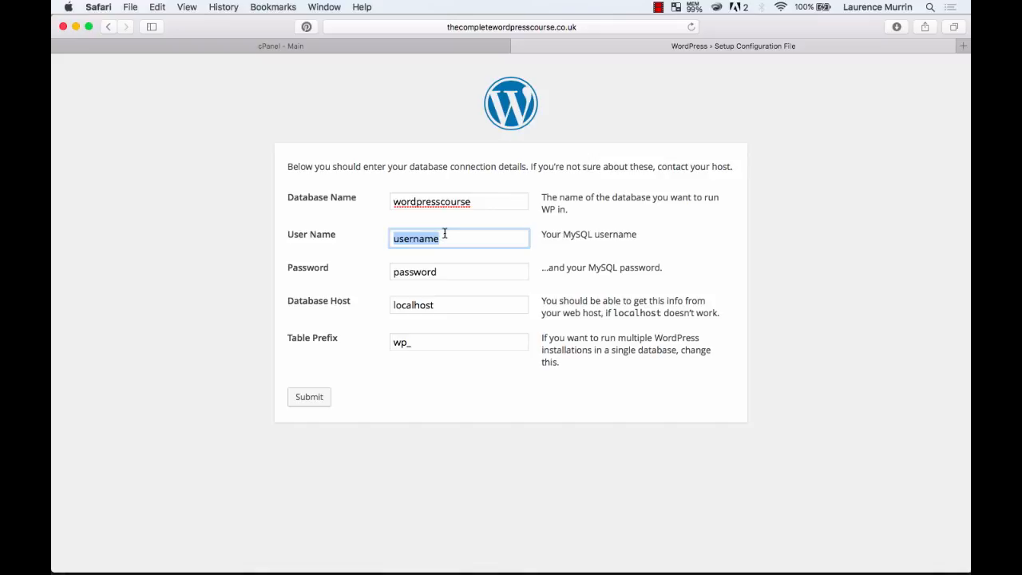
type("murrinmade")
key("Tab")
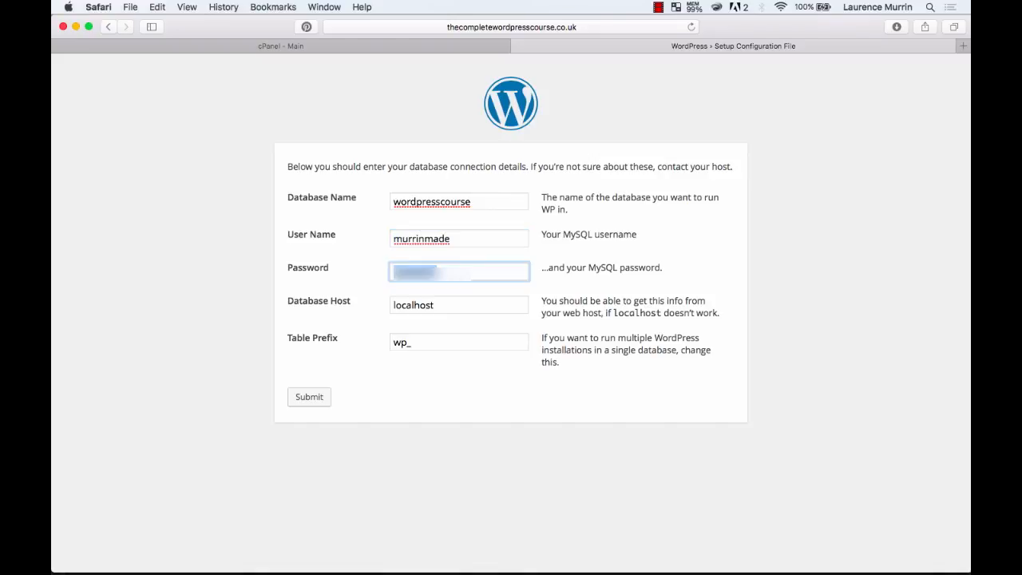
type("********")
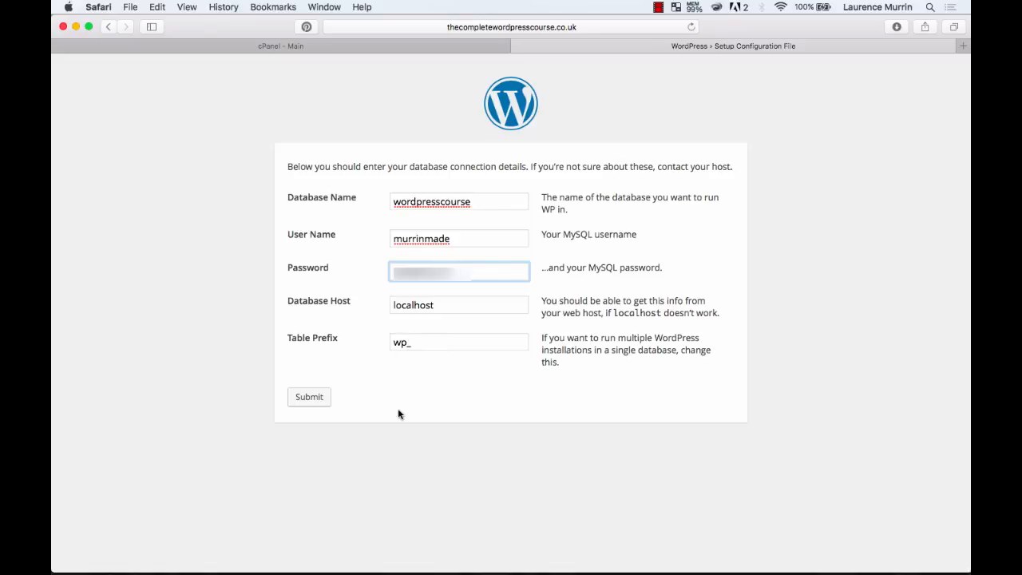
left_click(309, 399)
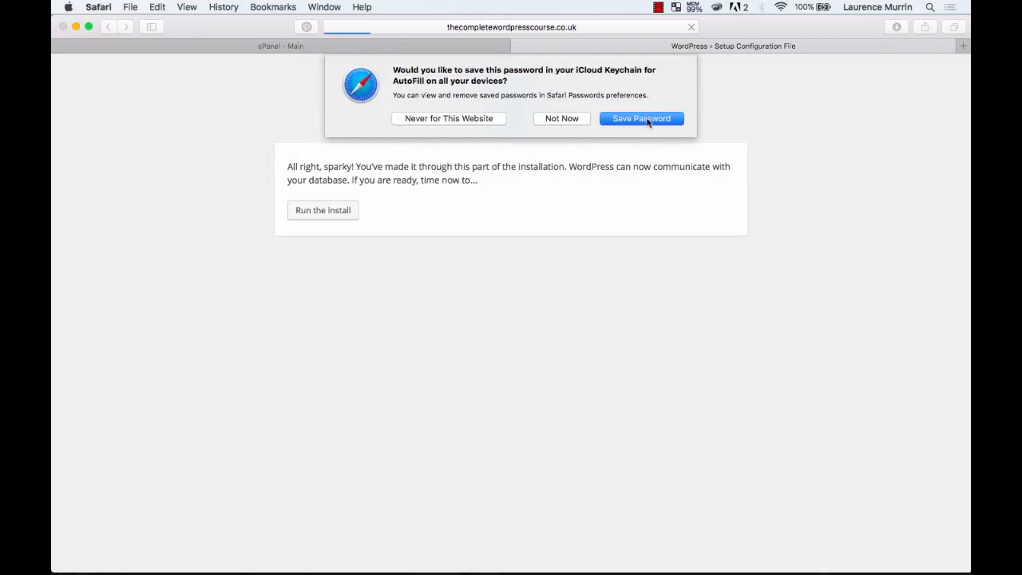
left_click(635, 121)
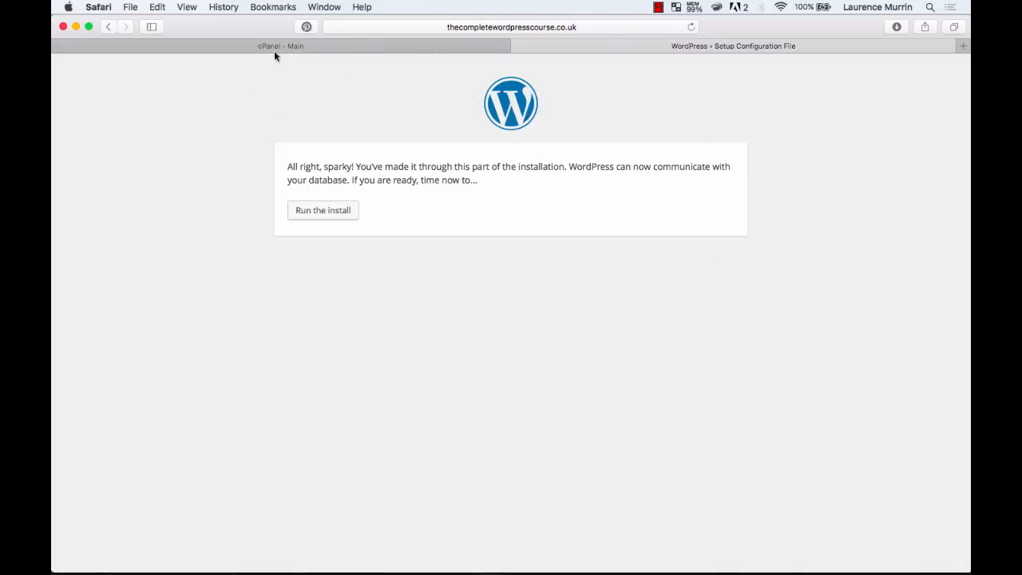
Run the WordPress install and enter the site title 'The Complete Wordpress'.
left_click(330, 211)
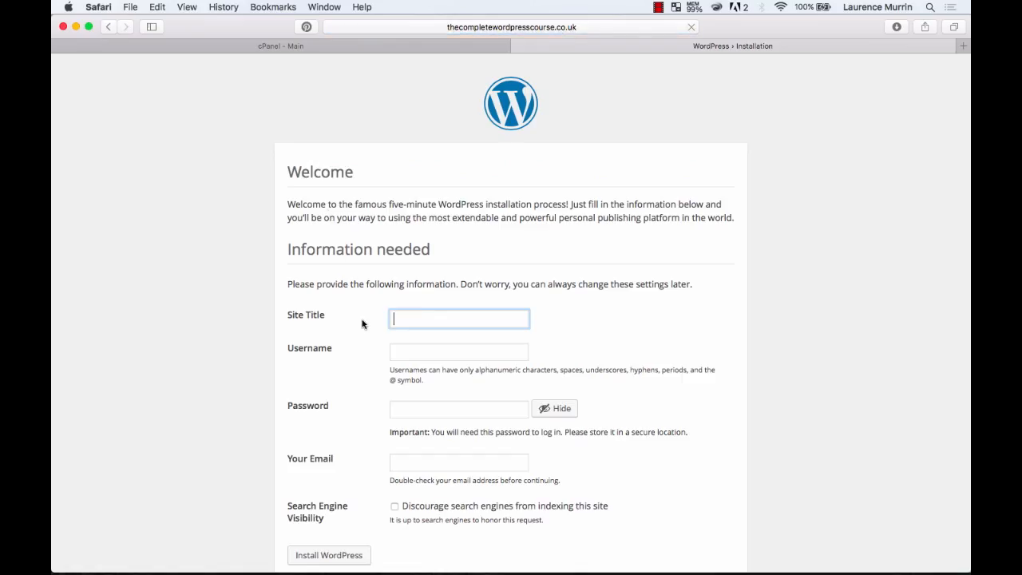
scroll(362, 323, "down", 1)
left_click(348, 345)
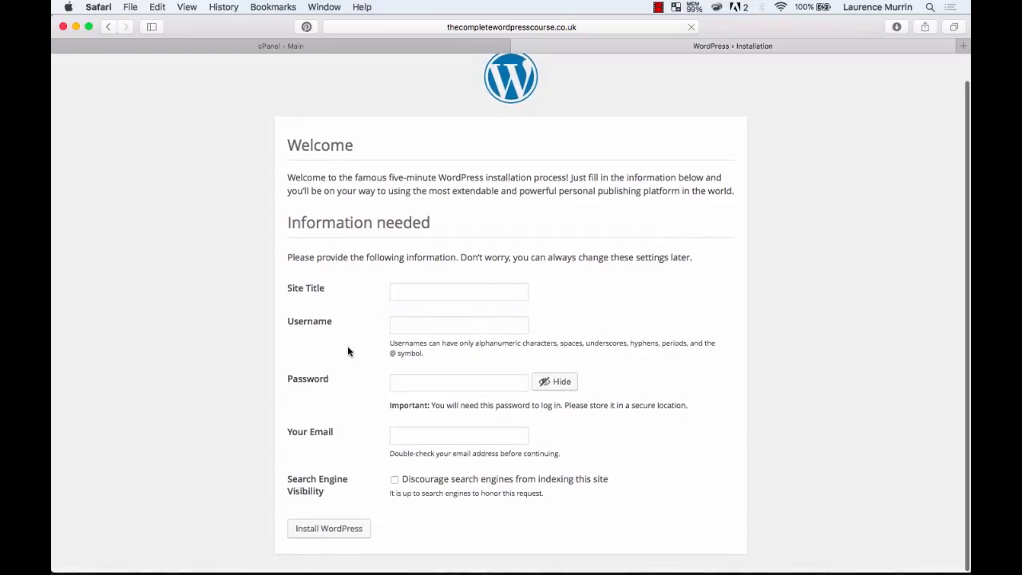
left_click(423, 292)
type("The")
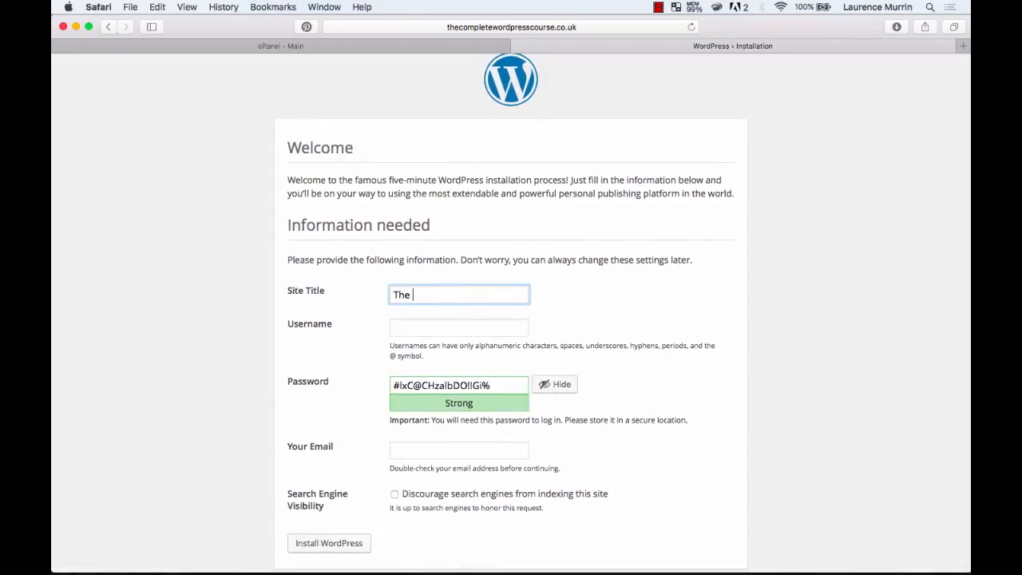
type(" Complete Wordpress")
Type 'Learn How To Create Sites On Wordpress' as username, then select it for replacement.
key("Tab")
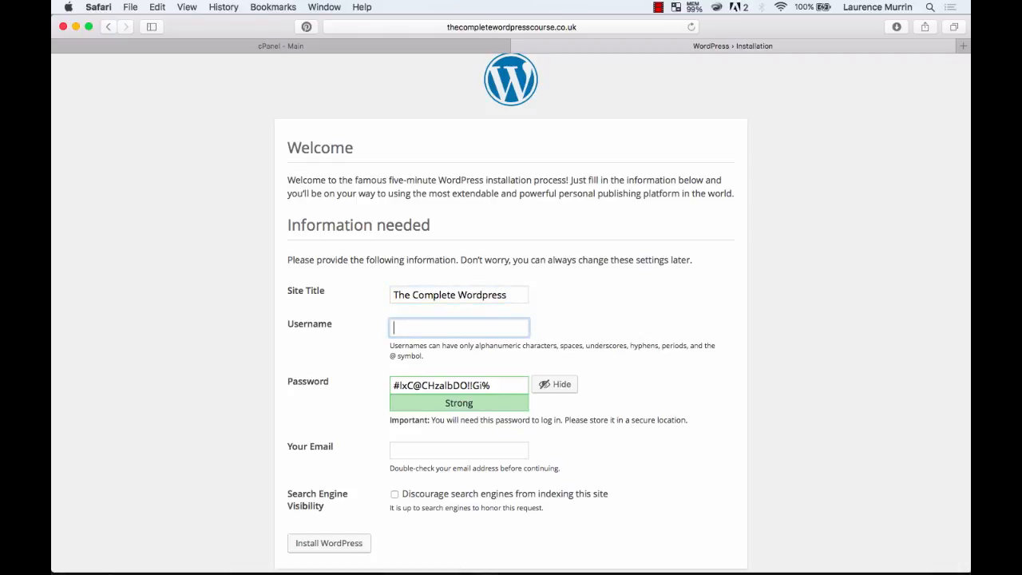
type("Learn How To Create Sites On Wordpress")
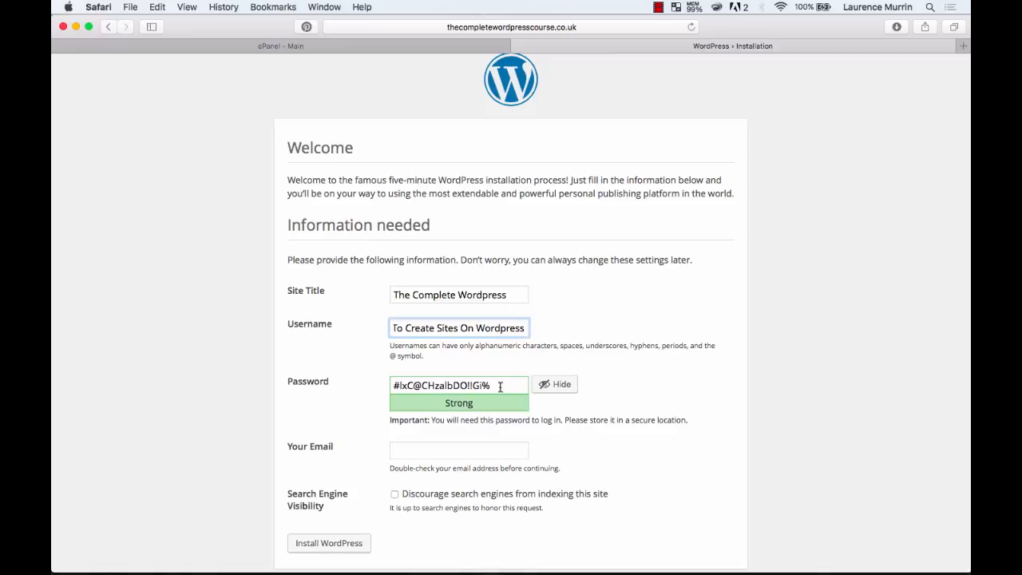
key("Tab")
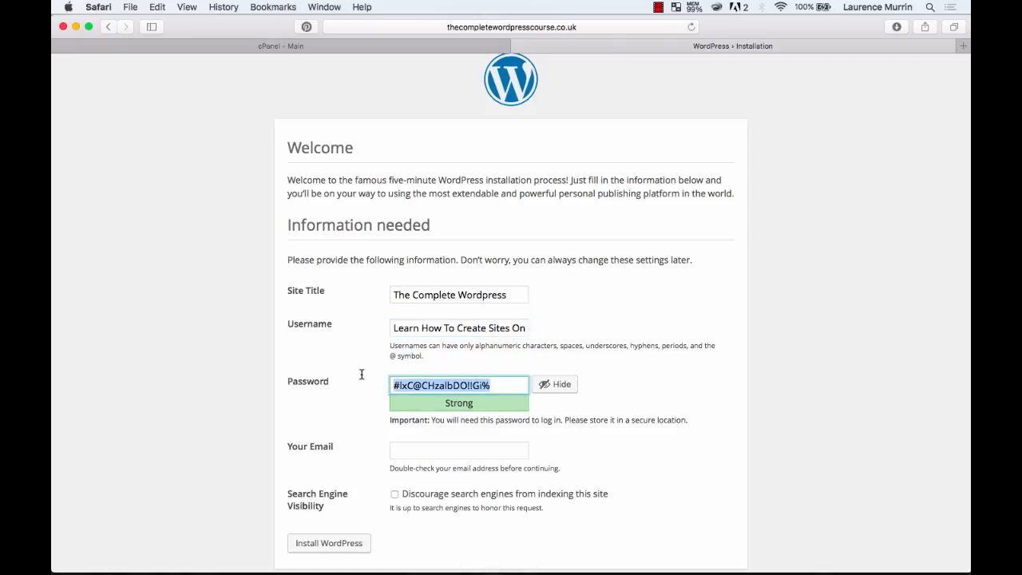
scroll(356, 419, "down", 1)
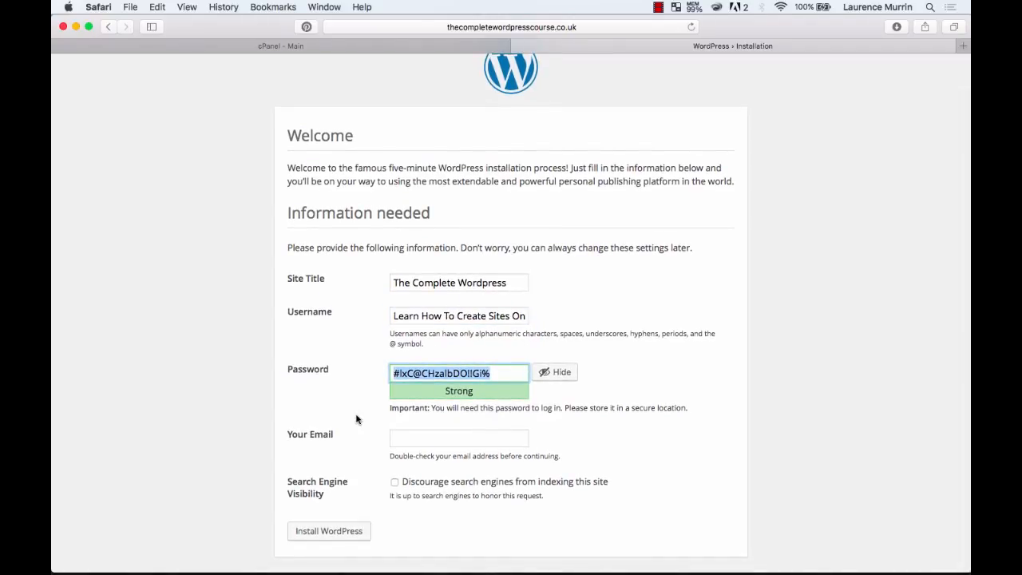
left_click(425, 316)
triple_click(427, 315)
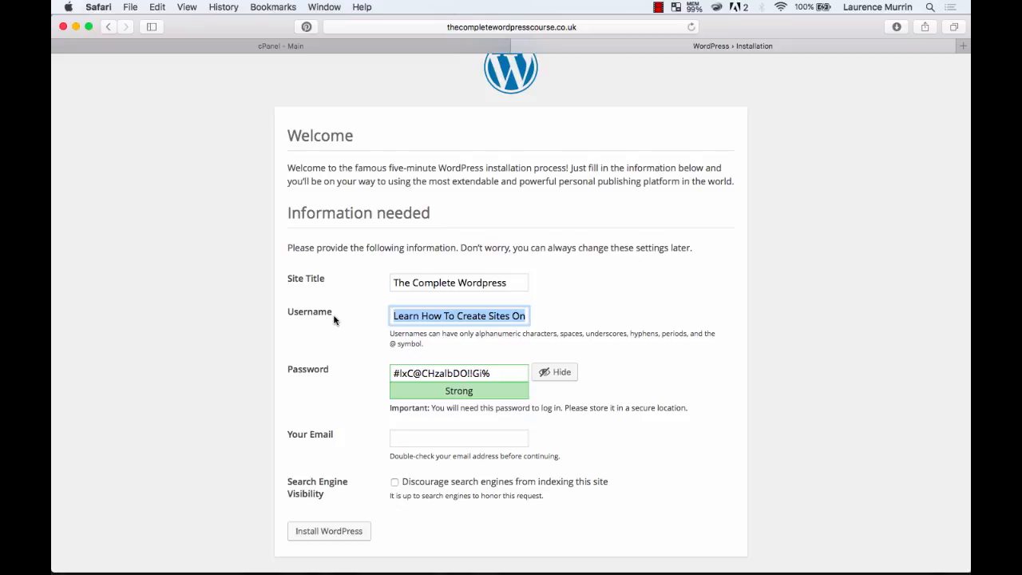
Enter the admin username and replace the suggested password with a new, hidden password.
type("mu")
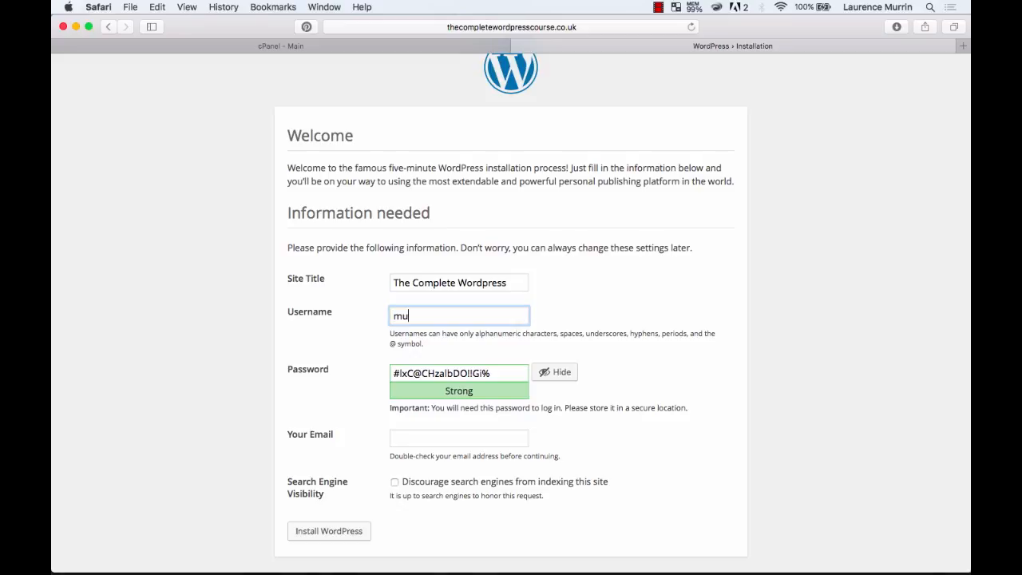
type("rrinmade")
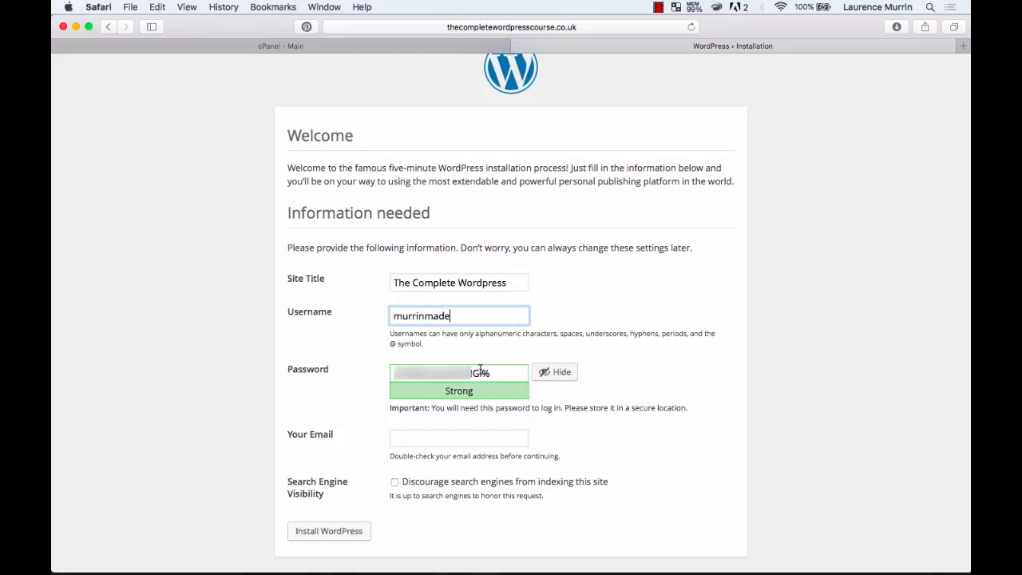
left_click(492, 372)
left_click_drag(492, 372, 349, 371)
type("••••")
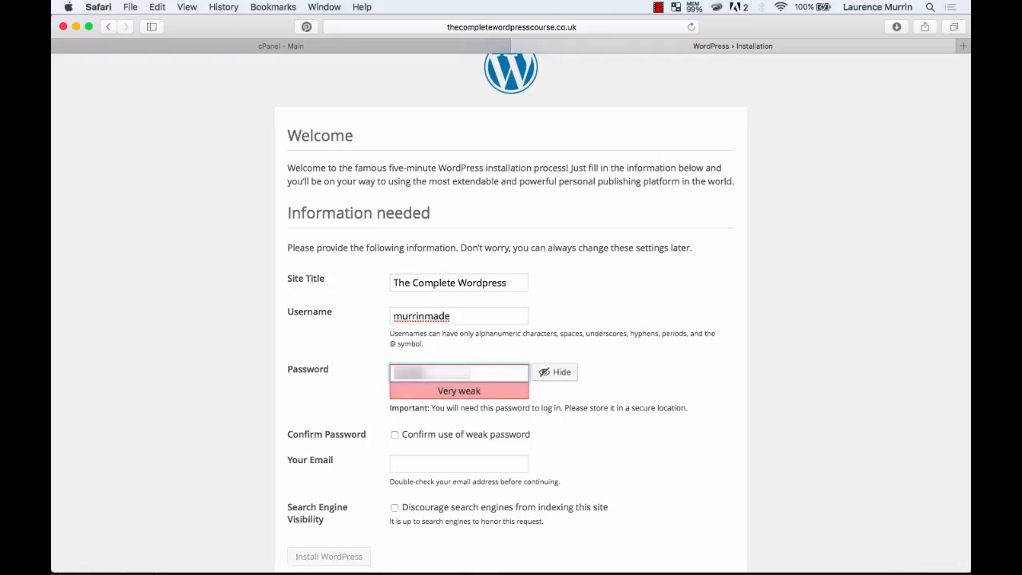
type("••••")
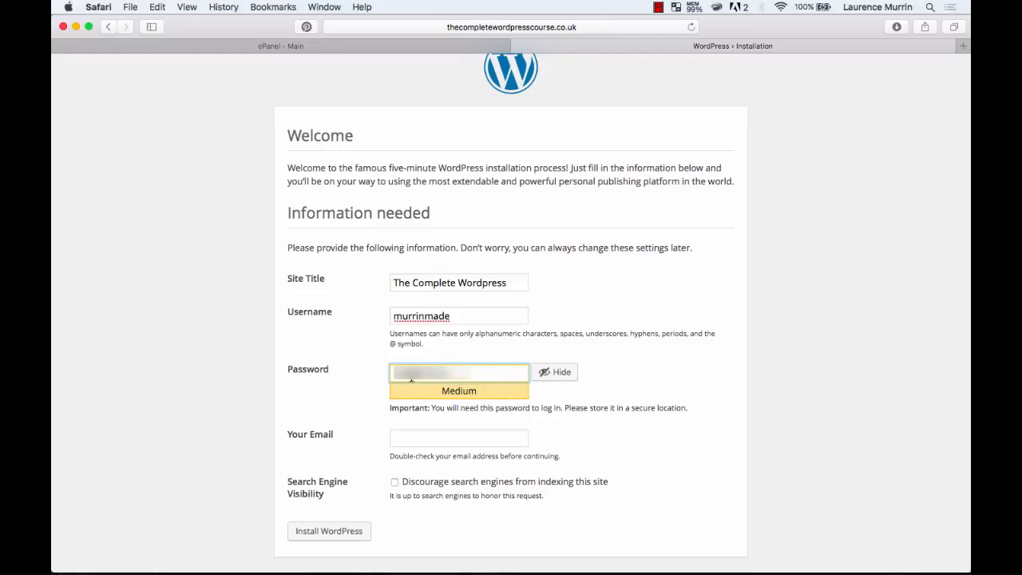
left_click(553, 374)
type("•")
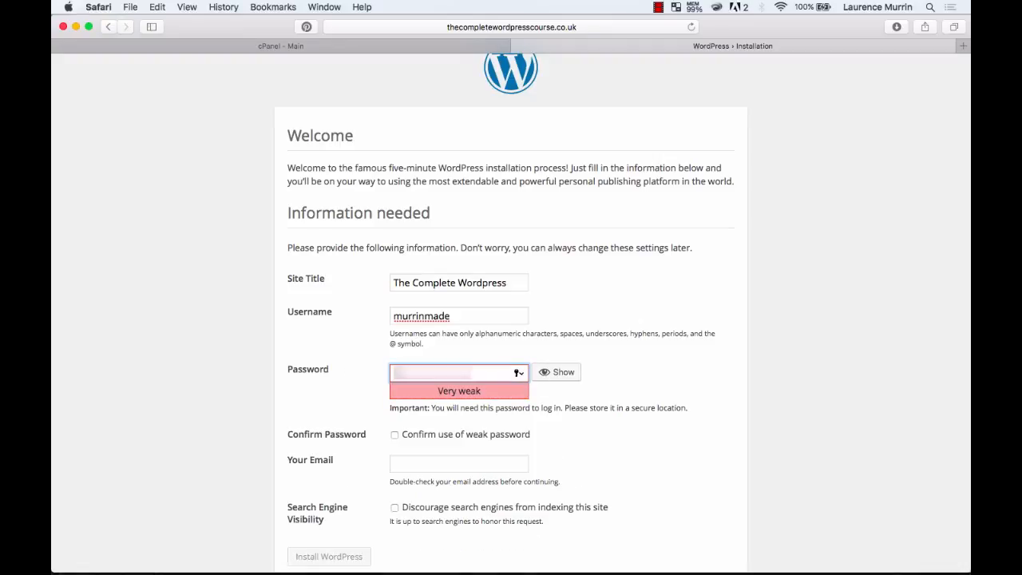
type("•••")
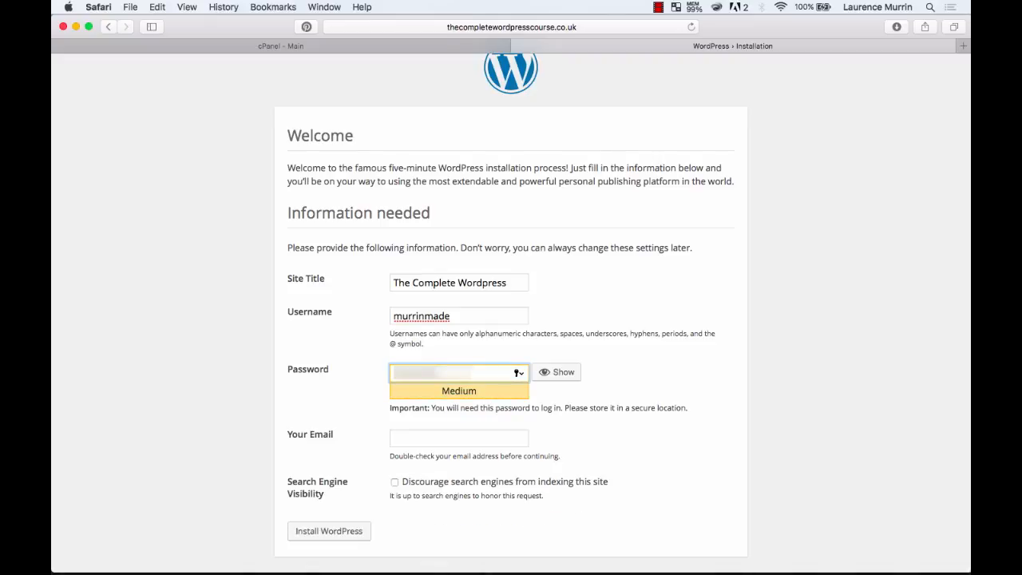
Fill in the admin e-mail address and run the WordPress installation.
left_click(403, 439)
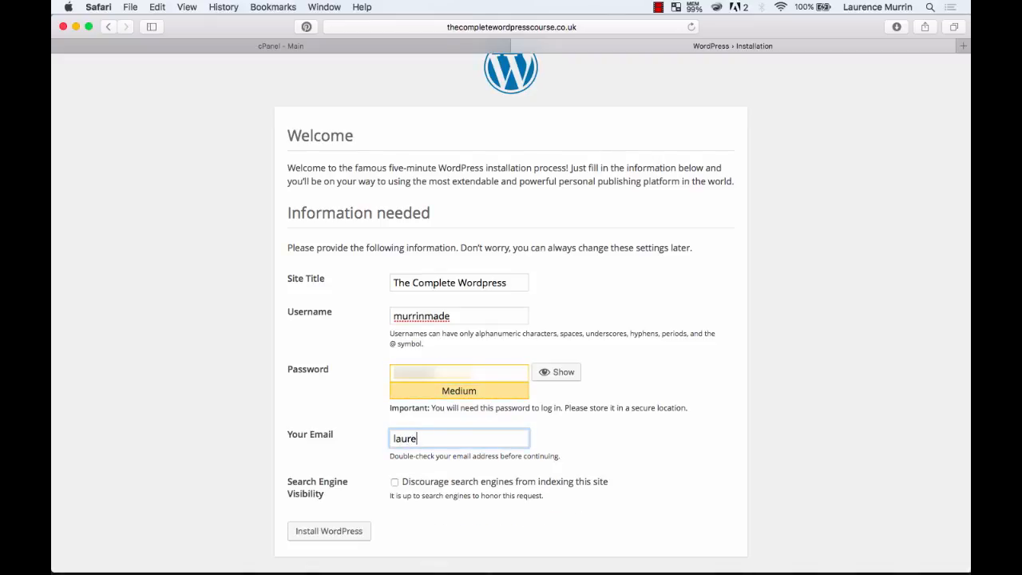
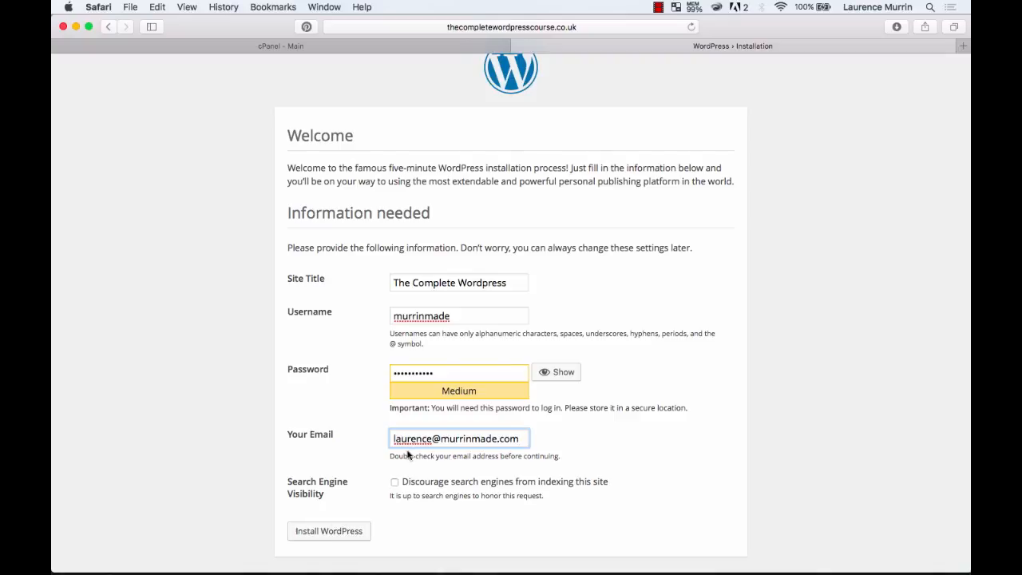
left_click(324, 540)
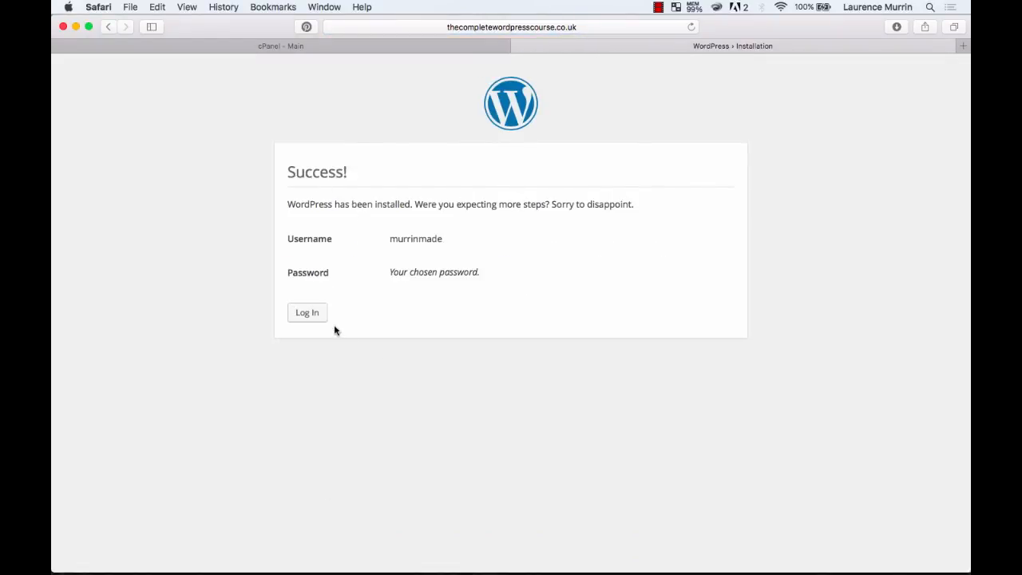
Go to The Complete Wordpress login page and confirm its wp-login.php address.
left_click(309, 316)
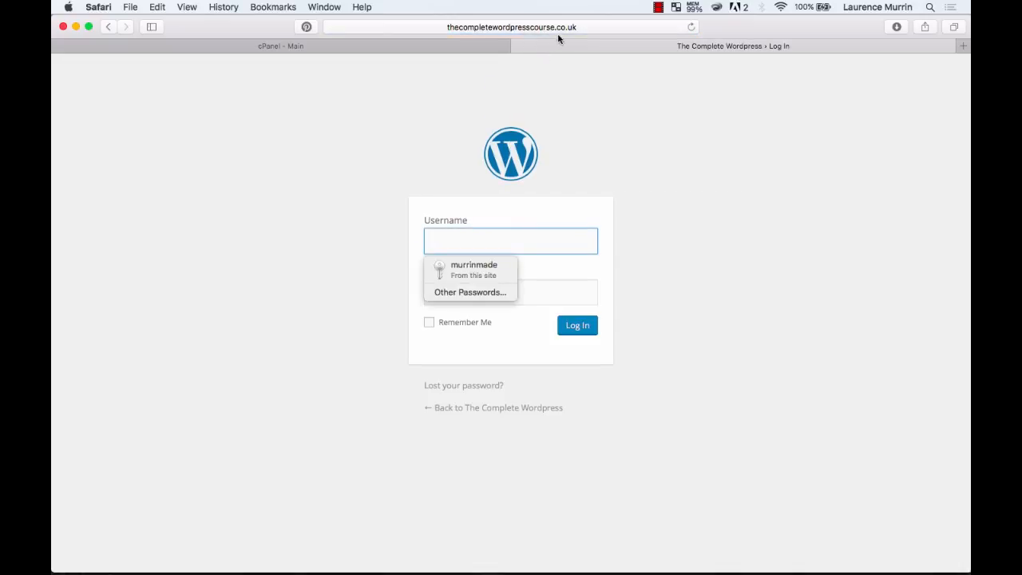
left_click(574, 27)
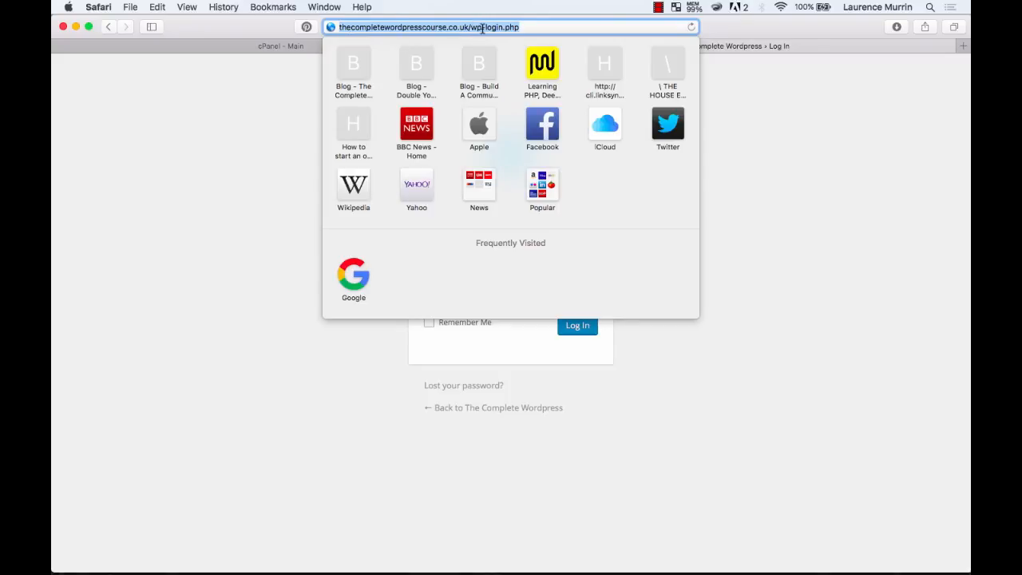
left_click(763, 154)
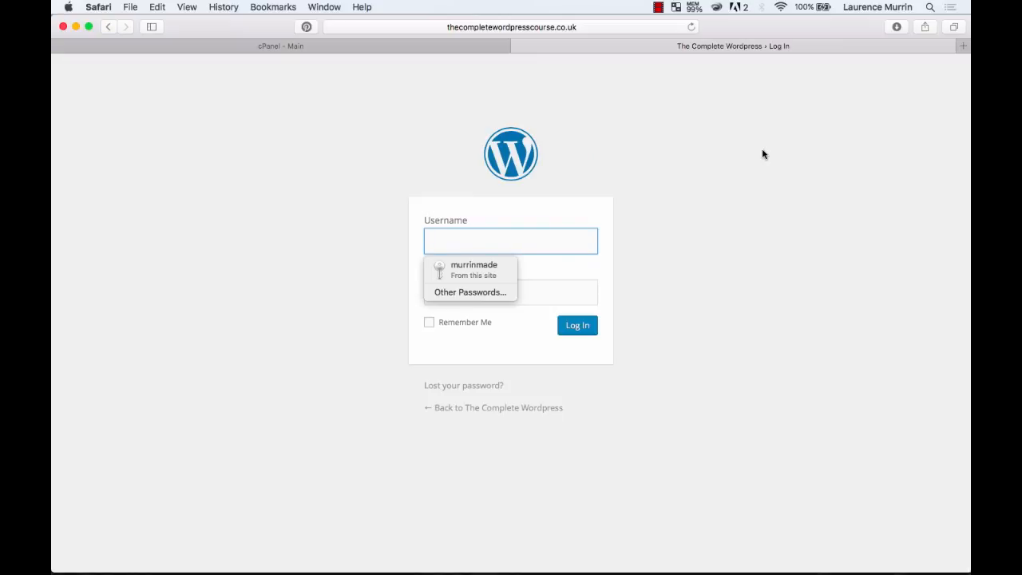